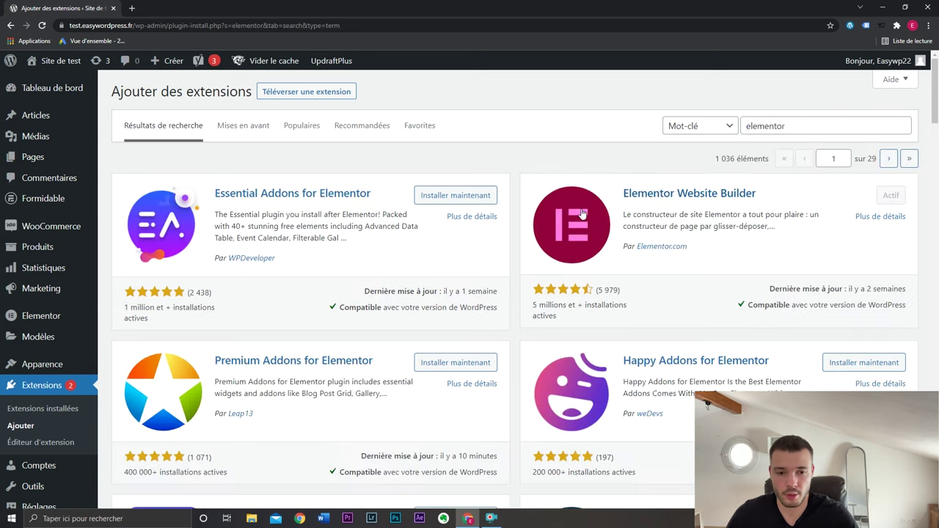
Step: Locate the Elementor Header & Footer Builder plugin in the search results and inspect the live site's current header and footer
{"action": "scroll", "coordinate": [582, 213], "scroll_direction": "down", "scroll_amount": 5}
{"action": "scroll", "coordinate": [582, 213], "scroll_direction": "down", "scroll_amount": 4}
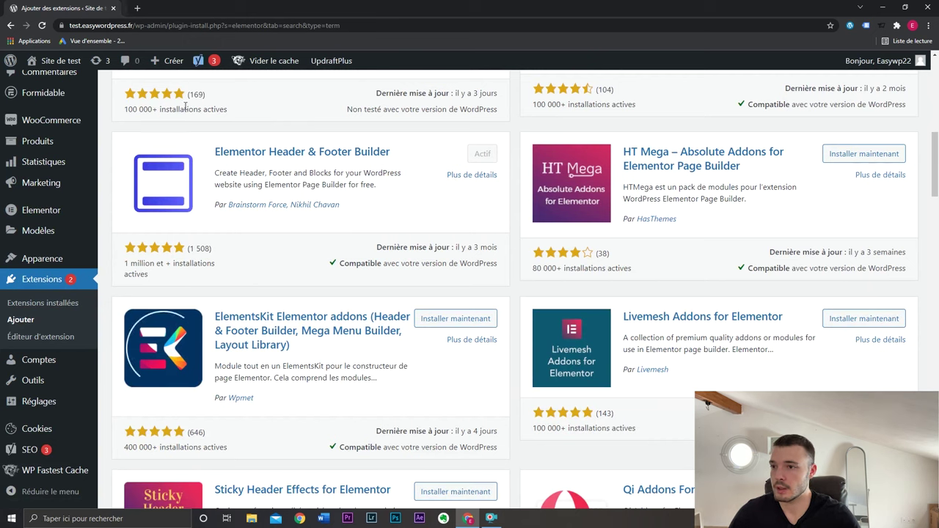
{"action": "middle_click", "coordinate": [40, 78]}
{"action": "left_click", "coordinate": [184, 8]}
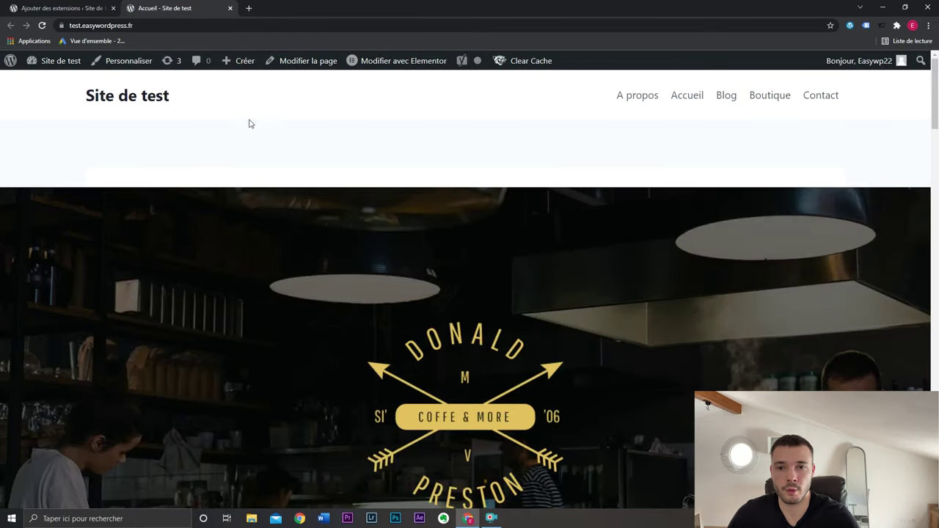
{"action": "scroll", "coordinate": [907, 125], "scroll_direction": "down", "scroll_amount": 15}
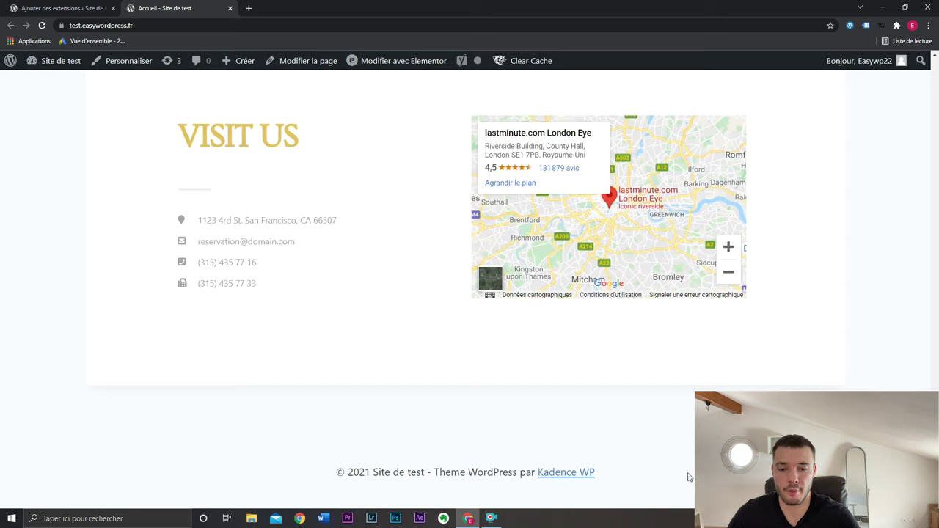
{"action": "left_click_drag", "start_coordinate": [606, 477], "coordinate": [537, 477]}
{"action": "left_click", "coordinate": [610, 436]}
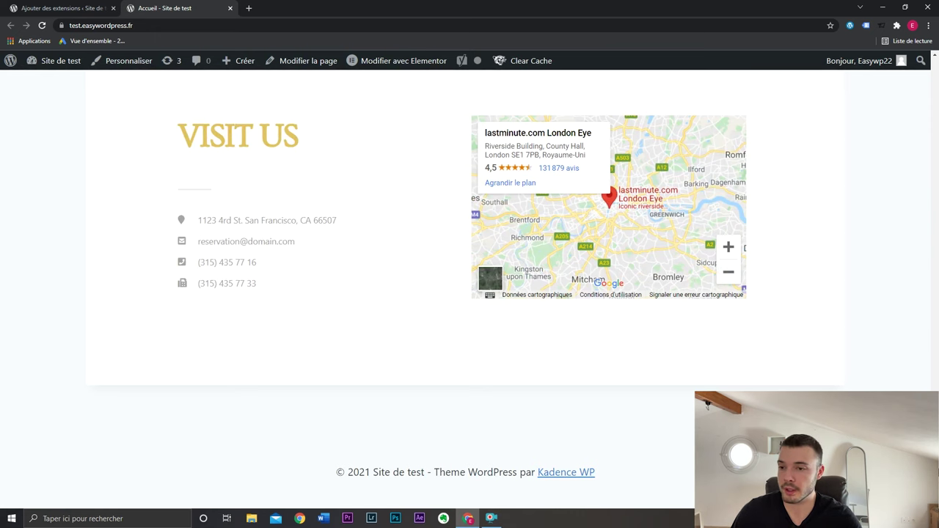
{"action": "scroll", "coordinate": [470, 293], "scroll_direction": "up", "scroll_amount": 2}
Step: Create a new Elementor Header & Footer Builder template titled "En-tête"
{"action": "left_click", "coordinate": [42, 8]}
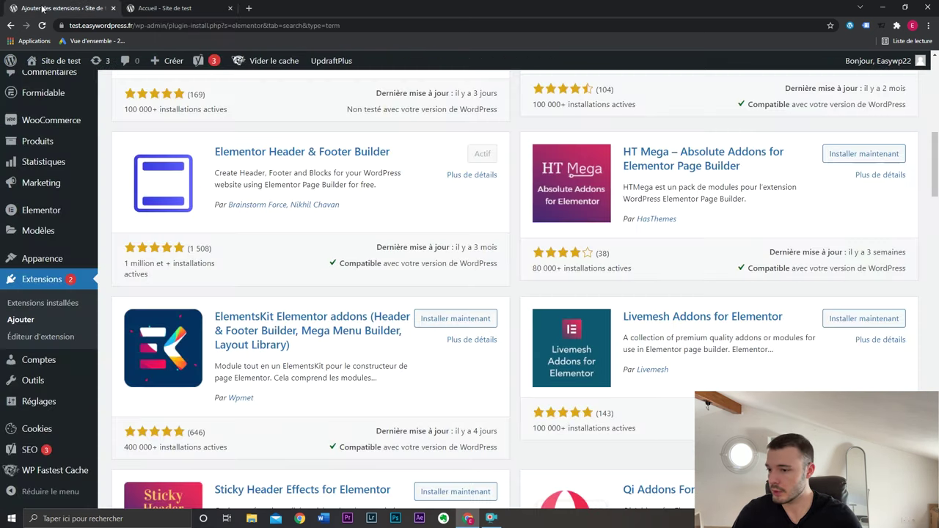
{"action": "mouse_move", "coordinate": [52, 259]}
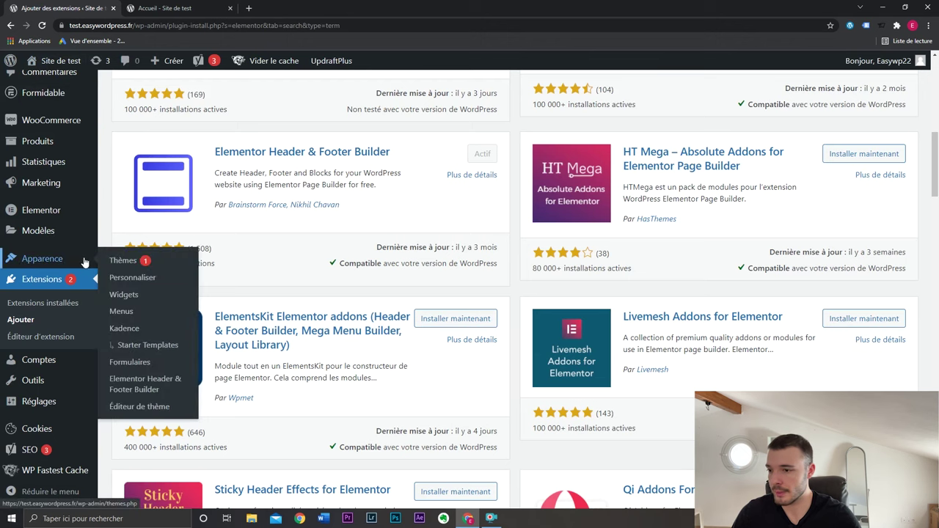
{"action": "left_click", "coordinate": [158, 389]}
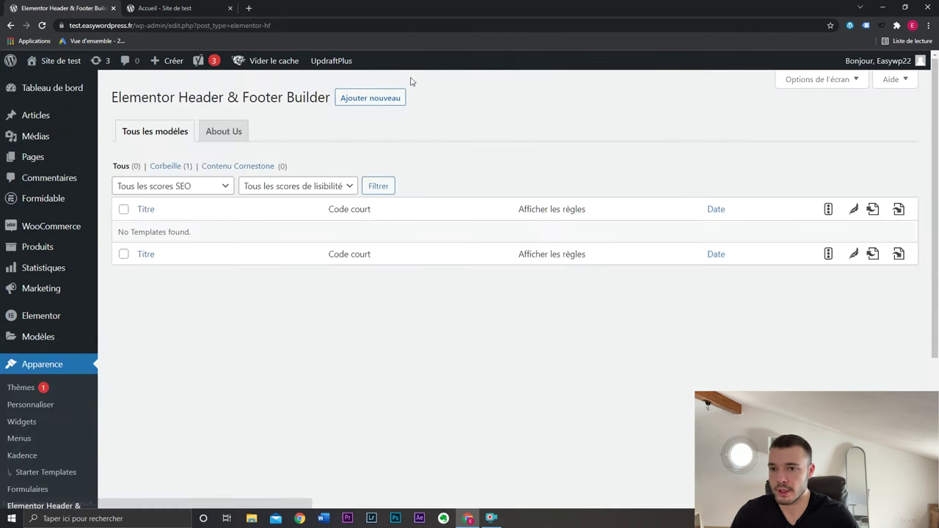
{"action": "left_click", "coordinate": [355, 99]}
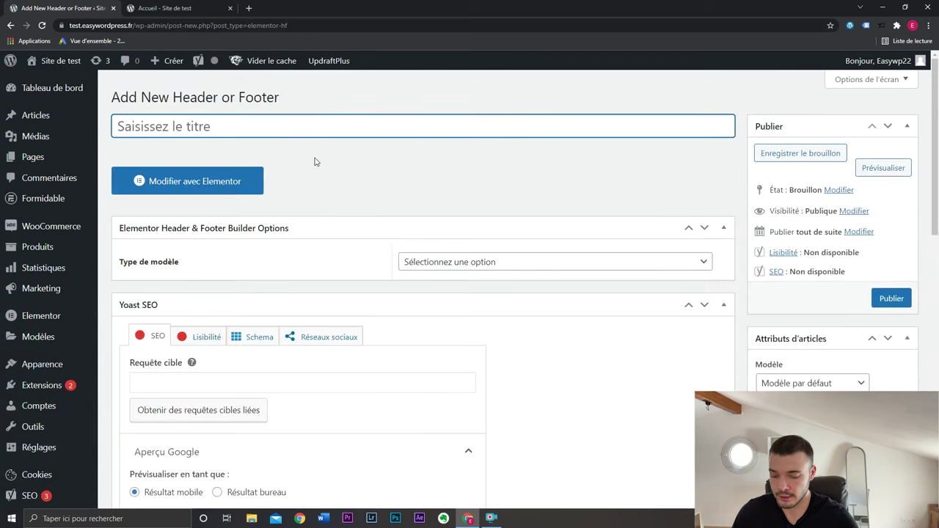
{"action": "type", "text": "En-t"}
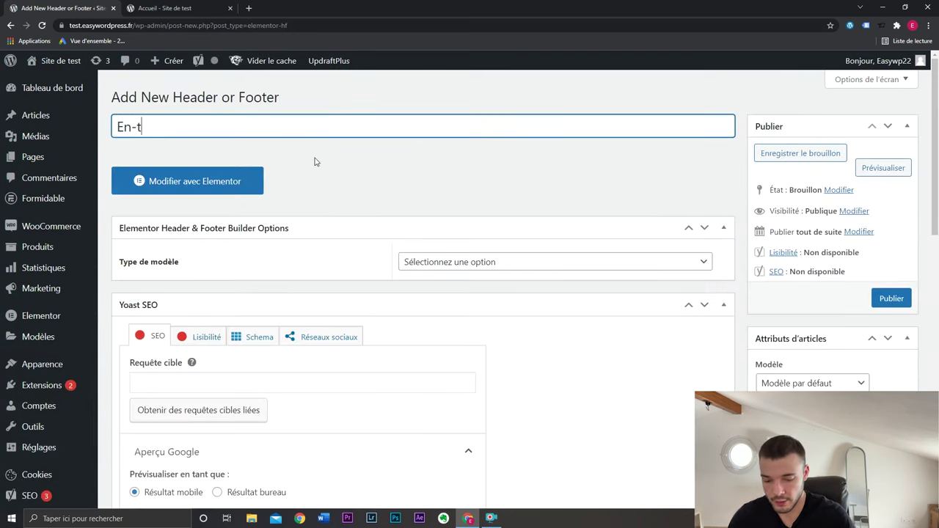
{"action": "type", "text": "ête"}
Step: Set the template type to En-tête, display it on Tout le site, and publish it
{"action": "left_click", "coordinate": [511, 261]}
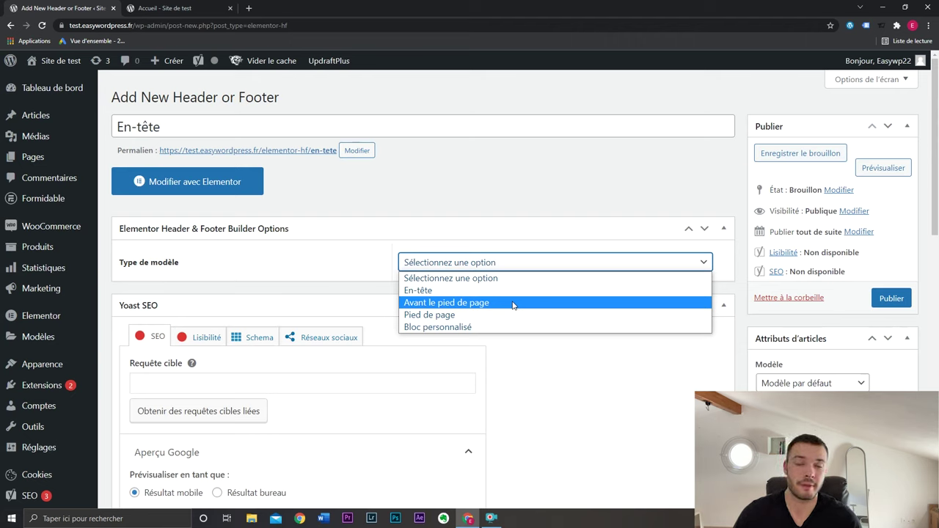
{"action": "left_click", "coordinate": [550, 295]}
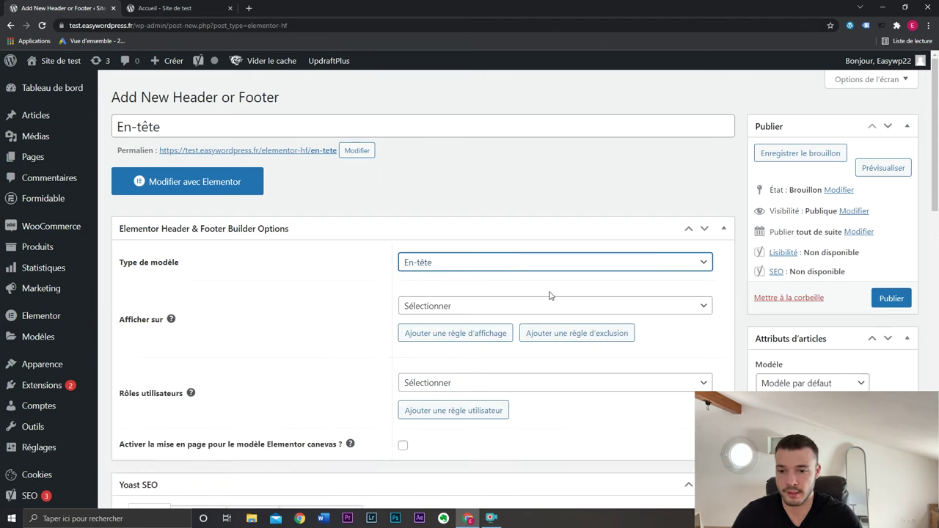
{"action": "left_click", "coordinate": [484, 307]}
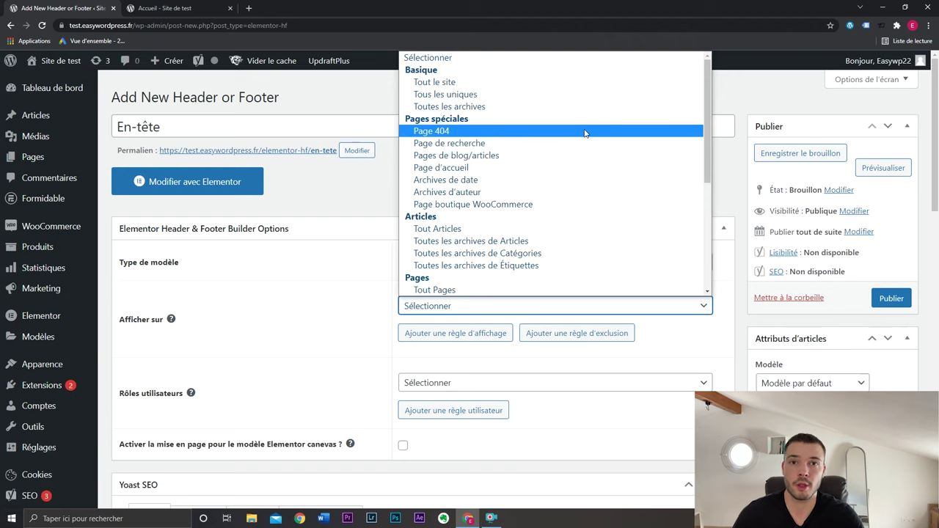
{"action": "left_click", "coordinate": [517, 82]}
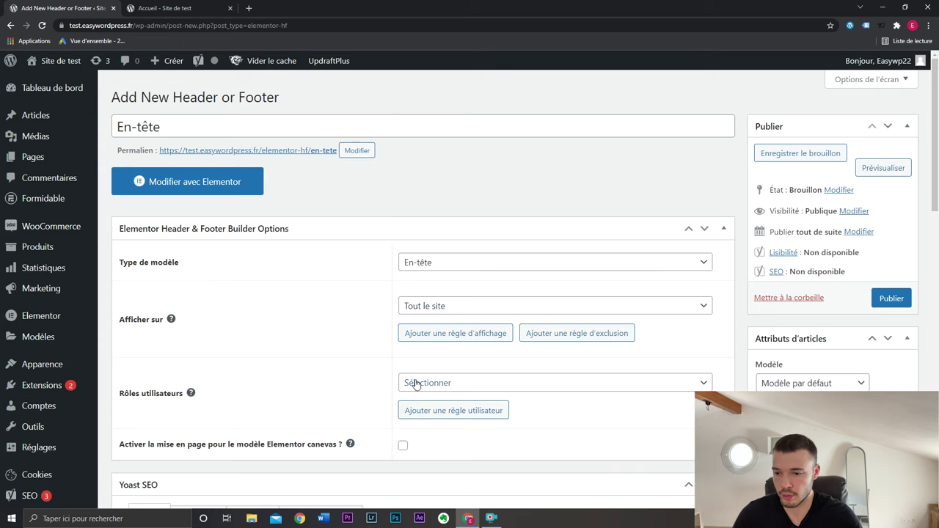
{"action": "left_click", "coordinate": [882, 299]}
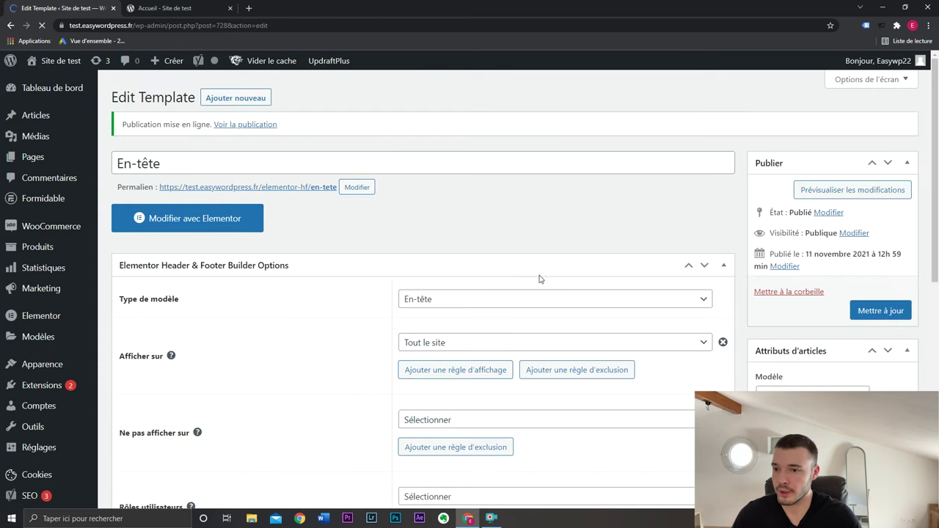
Step: Open the site's front page in a fresh tab to check its header, closing the older preview
{"action": "mouse_move", "coordinate": [55, 62]}
{"action": "middle_click", "coordinate": [58, 85]}
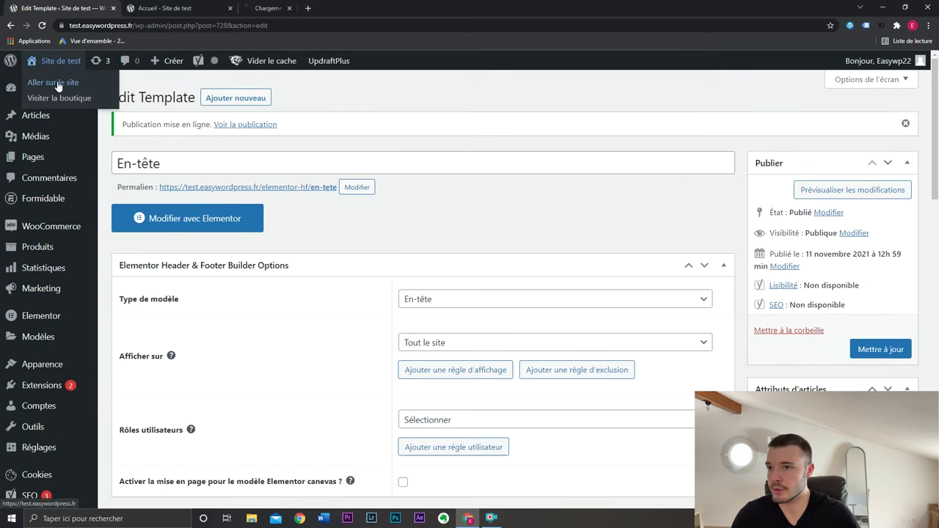
{"action": "left_click", "coordinate": [283, 8]}
{"action": "left_click", "coordinate": [230, 8]}
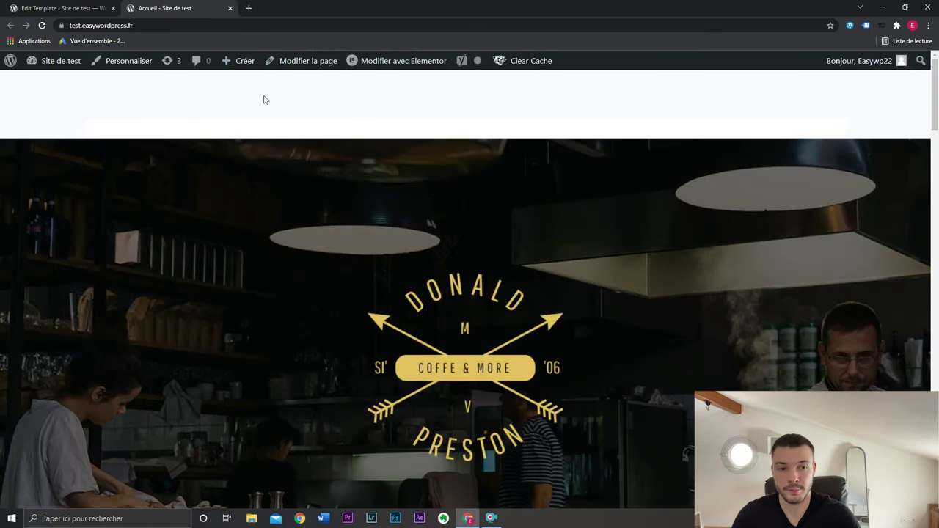
Step: Edit the En-tête template with Elementor and add a single-column section with Étirer la section enabled
{"action": "left_click", "coordinate": [33, 8]}
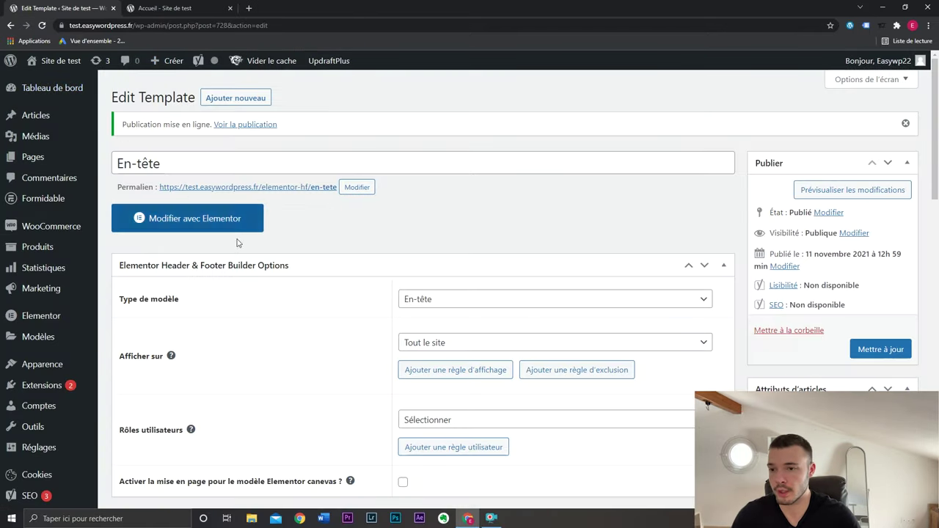
{"action": "left_click", "coordinate": [195, 218]}
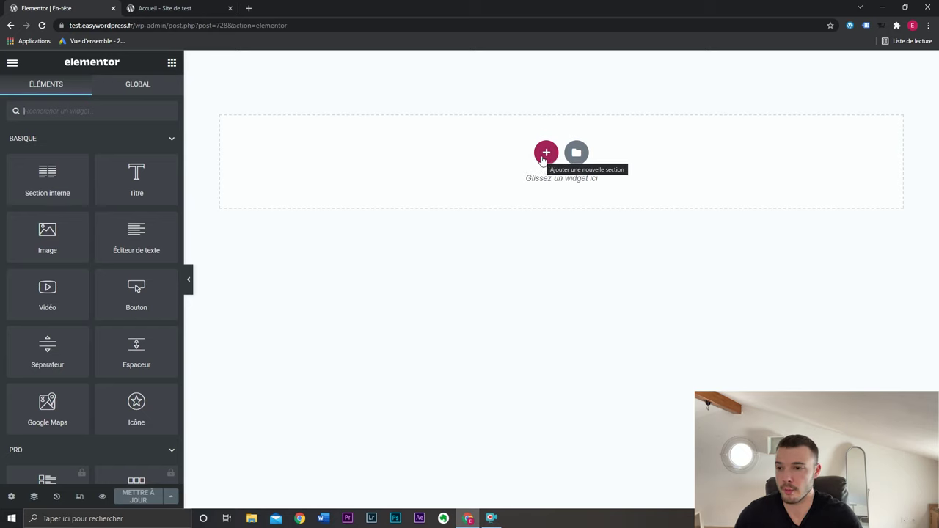
{"action": "left_click", "coordinate": [546, 153]}
{"action": "left_click", "coordinate": [411, 184]}
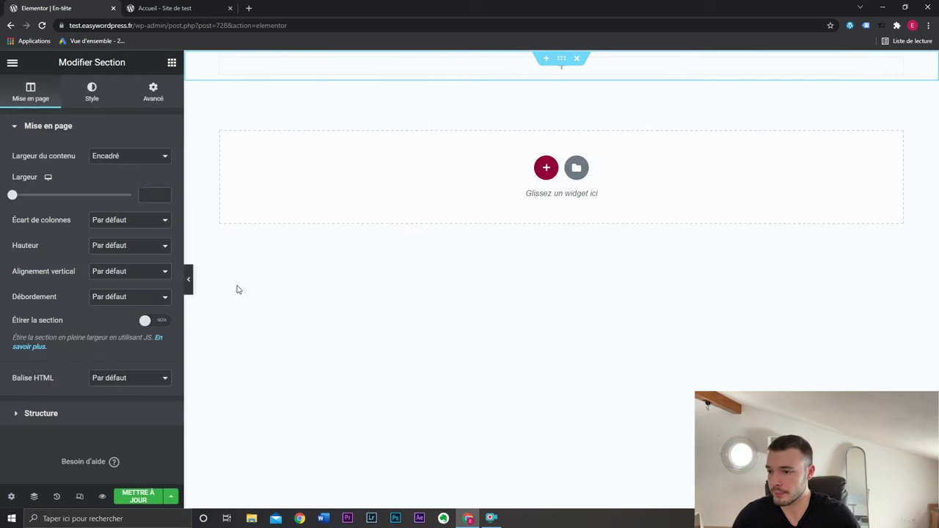
{"action": "left_click", "coordinate": [160, 320]}
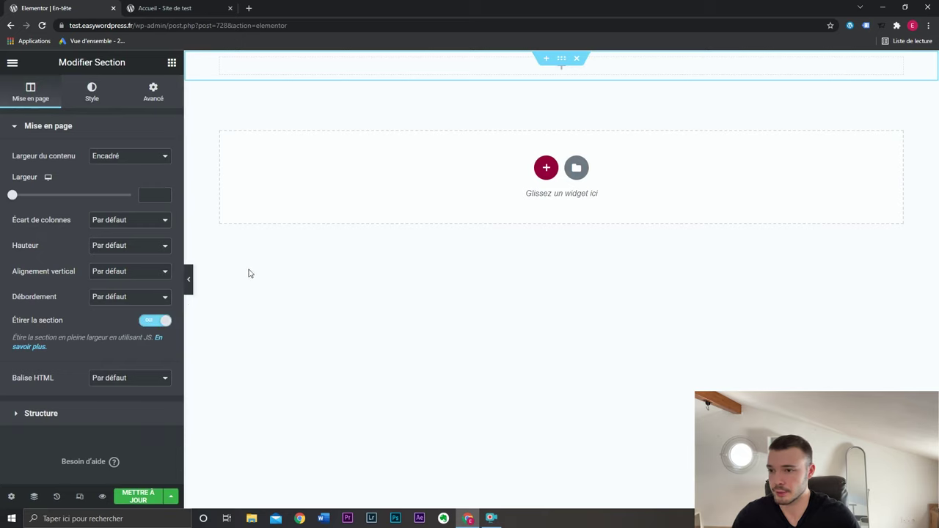
Step: Give the header section a classic background in the dark navy global colour
{"action": "left_click", "coordinate": [105, 104]}
{"action": "left_click", "coordinate": [115, 183]}
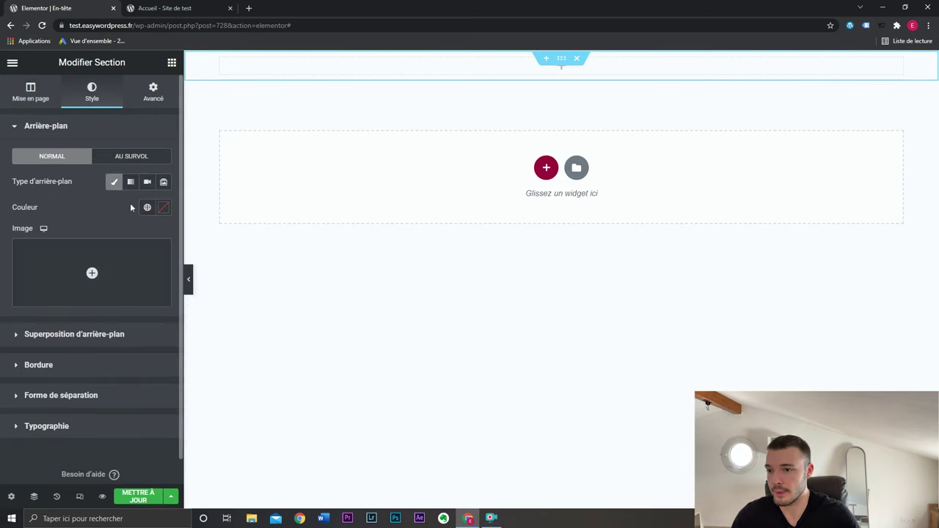
{"action": "left_click", "coordinate": [147, 207]}
{"action": "left_click", "coordinate": [73, 396]}
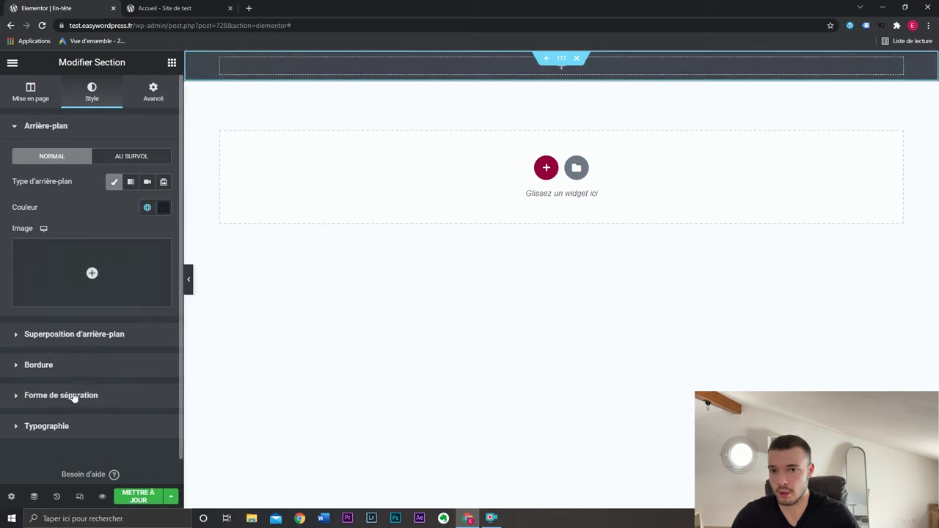
Step: Try the Logo du site widget in the header section and remove it
{"action": "left_click", "coordinate": [172, 62]}
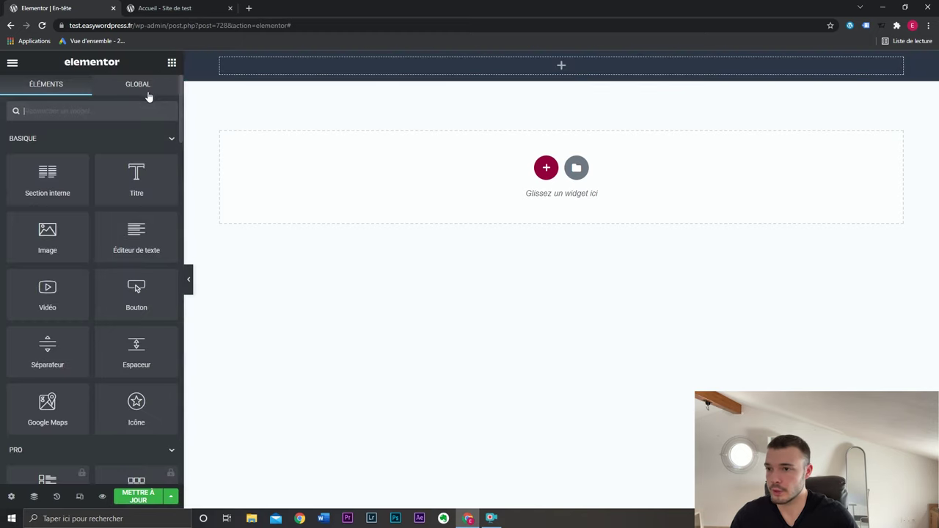
{"action": "type", "text": "logo"}
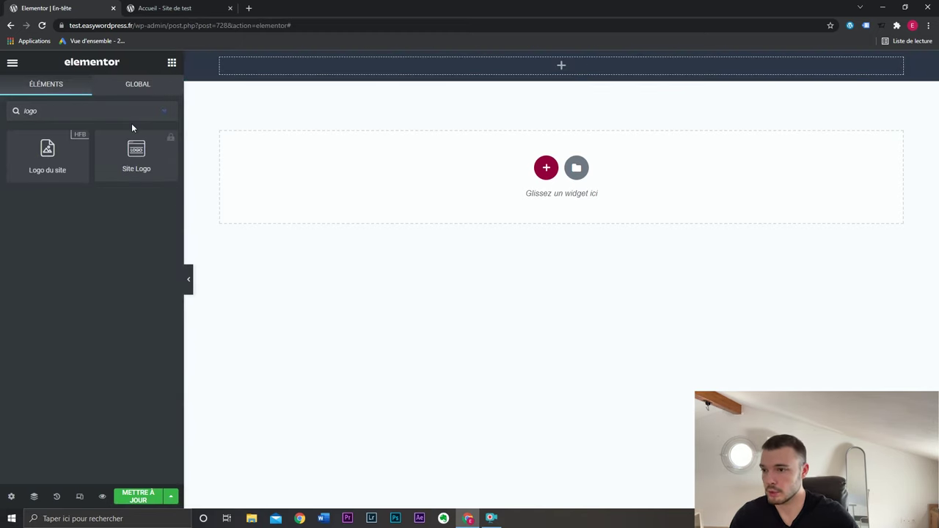
{"action": "left_click_drag", "start_coordinate": [47, 154], "coordinate": [476, 55]}
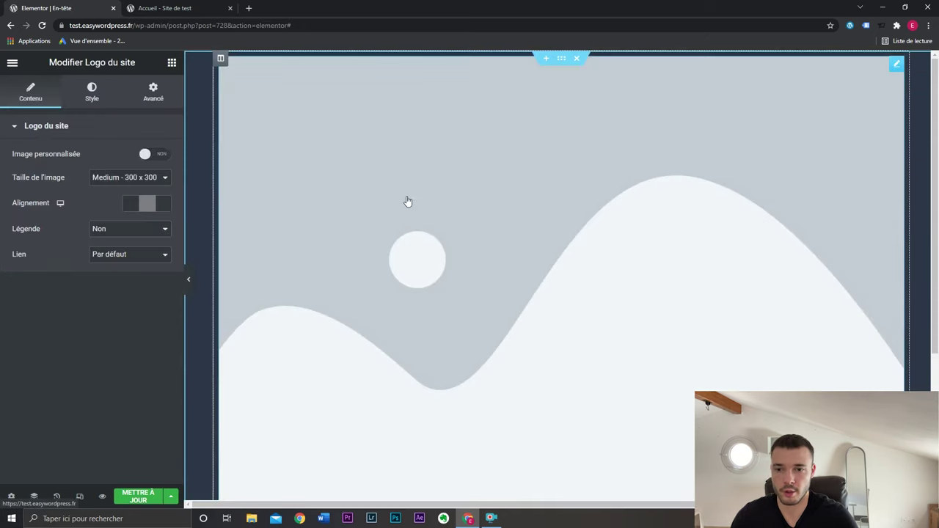
{"action": "right_click", "coordinate": [407, 199]}
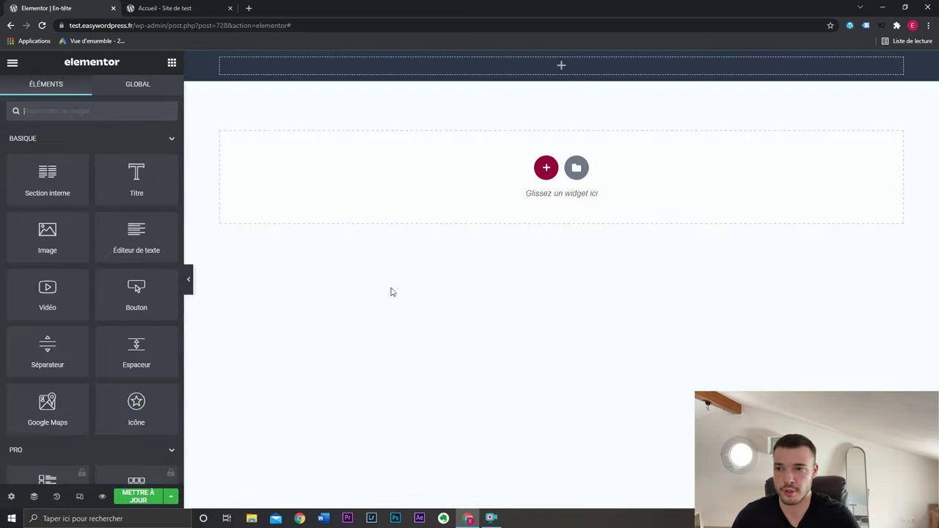
{"action": "left_click", "coordinate": [475, 373]}
Step: Add an Image widget to the header section and insert logo_burg.png from the media library
{"action": "left_click_drag", "start_coordinate": [47, 235], "coordinate": [520, 63]}
{"action": "left_click", "coordinate": [158, 187]}
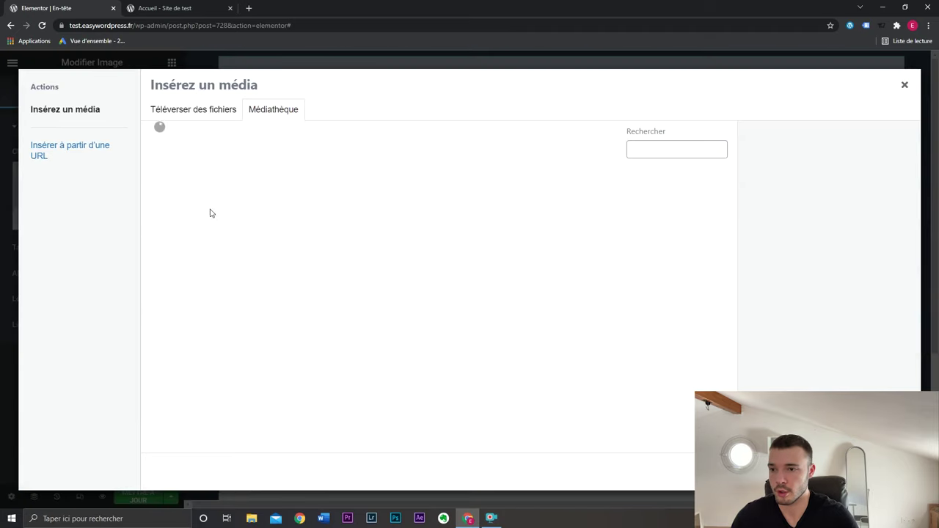
{"action": "scroll", "coordinate": [591, 256], "scroll_direction": "down", "scroll_amount": 5}
{"action": "scroll", "coordinate": [591, 256], "scroll_direction": "down", "scroll_amount": 10}
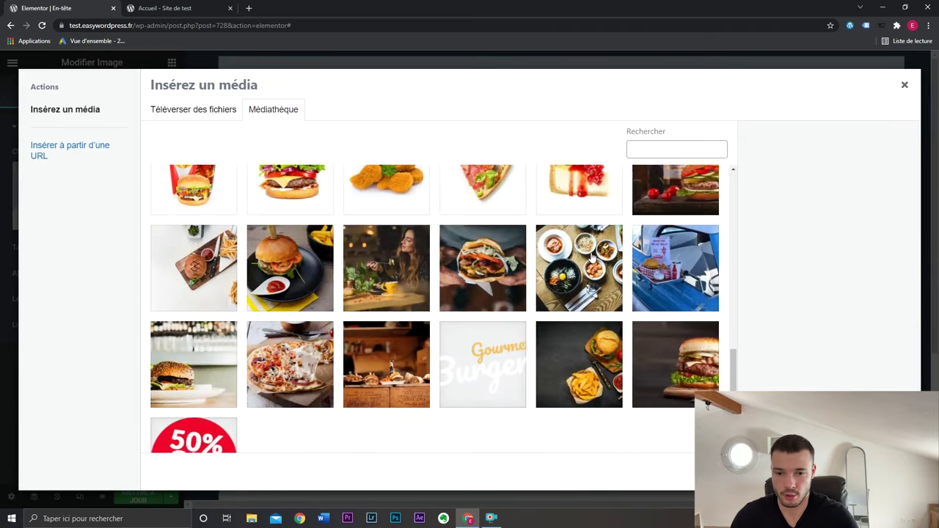
{"action": "left_click", "coordinate": [513, 271]}
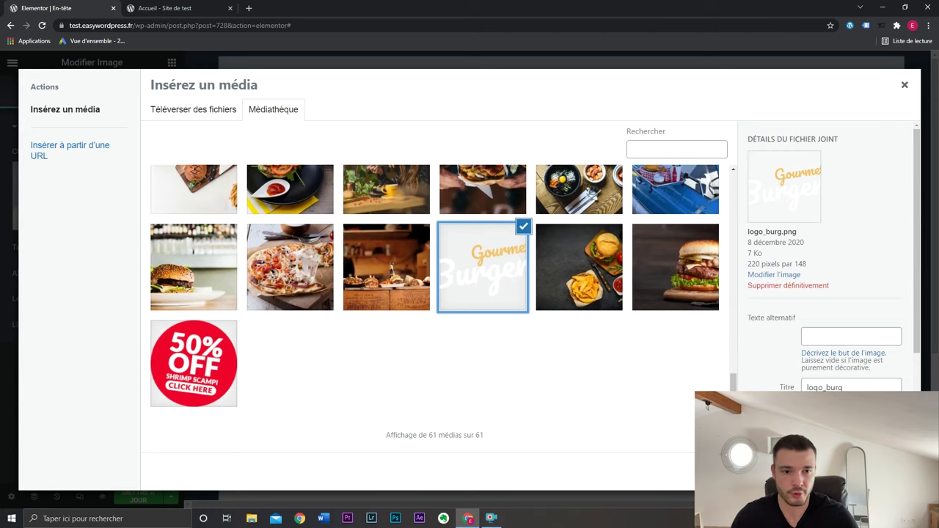
{"action": "left_click", "coordinate": [873, 475]}
Step: Add a second column beside the logo and narrow the logo column to leave most of the width for the new one
{"action": "right_click", "coordinate": [225, 63]}
{"action": "left_click", "coordinate": [283, 110]}
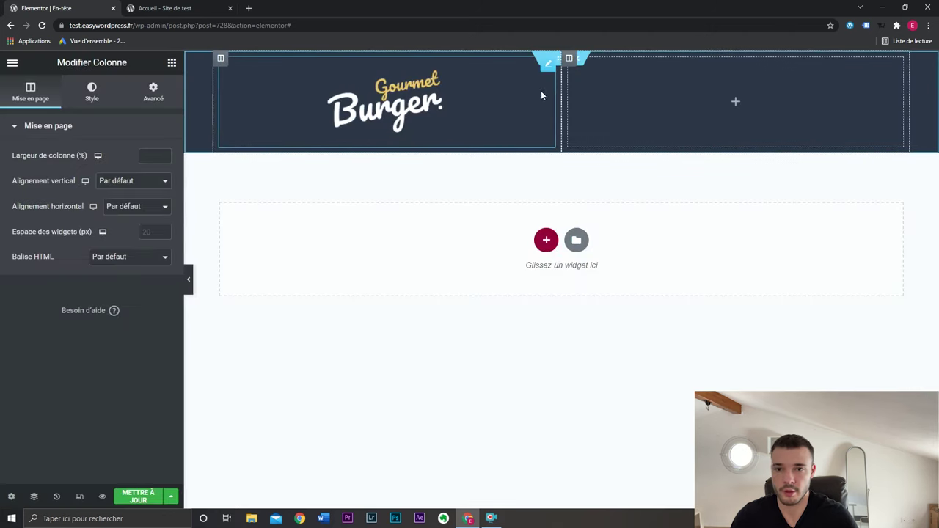
{"action": "left_click_drag", "start_coordinate": [559, 90], "coordinate": [358, 89]}
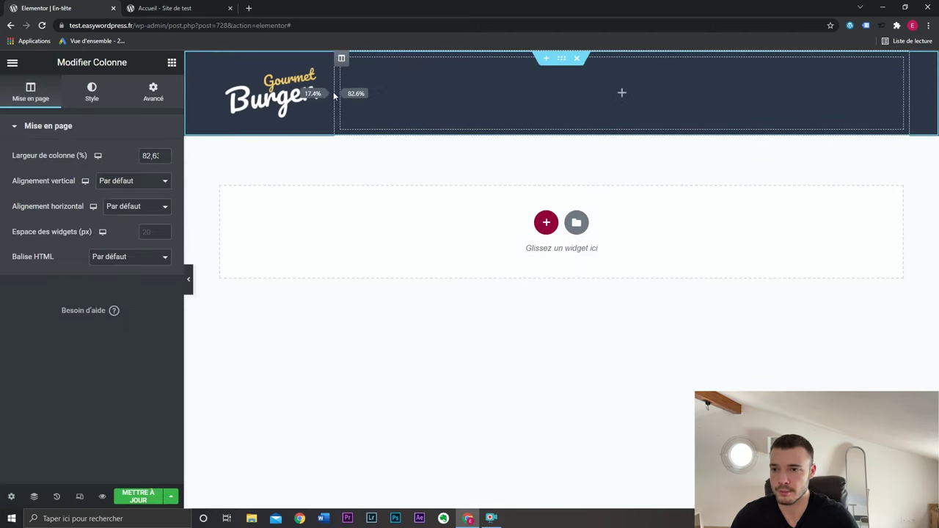
Step: Add the HFB Menu de navigation widget to the empty header column and assign Menu Principal to it
{"action": "left_click", "coordinate": [172, 62]}
{"action": "type", "text": "menu"}
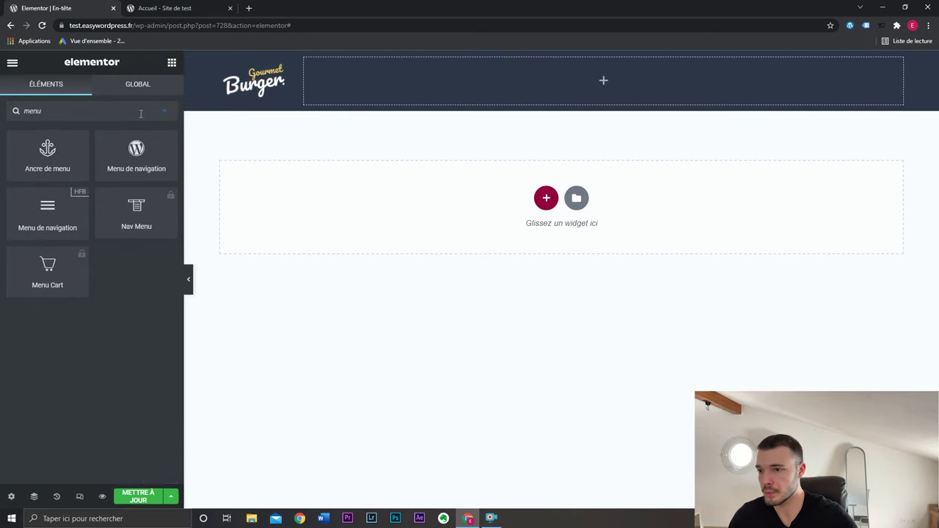
{"action": "left_click_drag", "start_coordinate": [47, 212], "coordinate": [490, 81]}
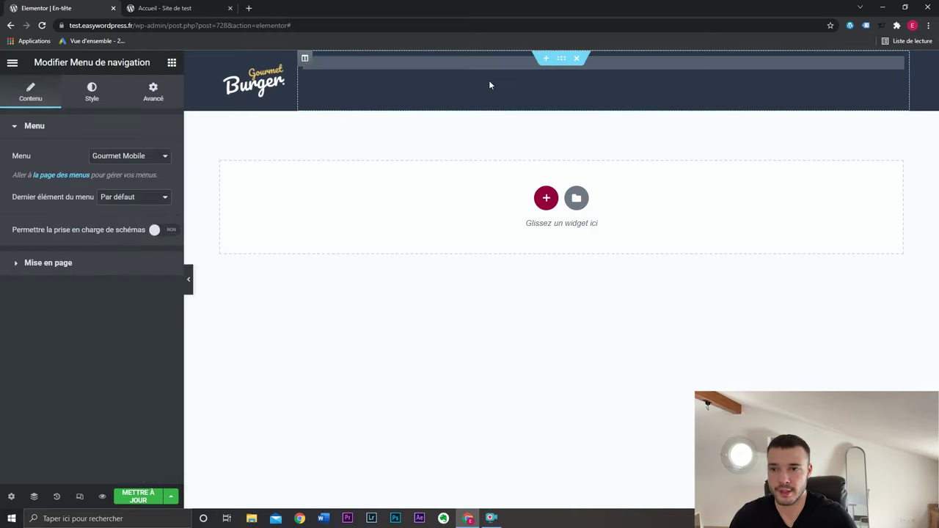
{"action": "left_click", "coordinate": [157, 160]}
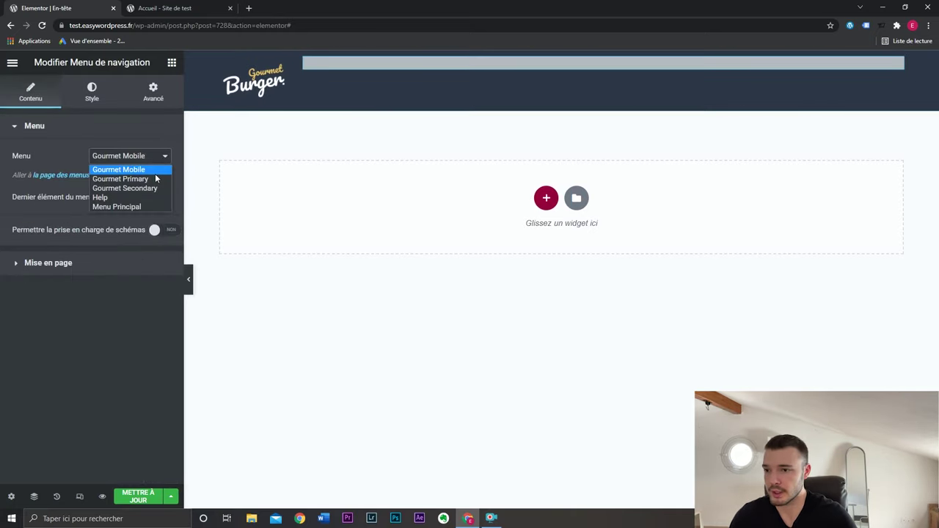
{"action": "left_click", "coordinate": [156, 179]}
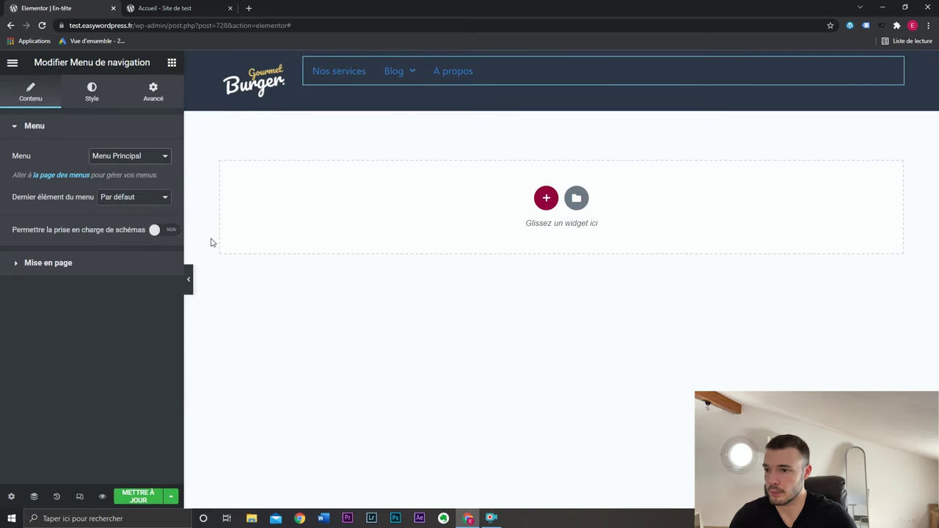
Step: Centre the navigation menu horizontally within its header column using the layout alignment setting
{"action": "left_click", "coordinate": [122, 268]}
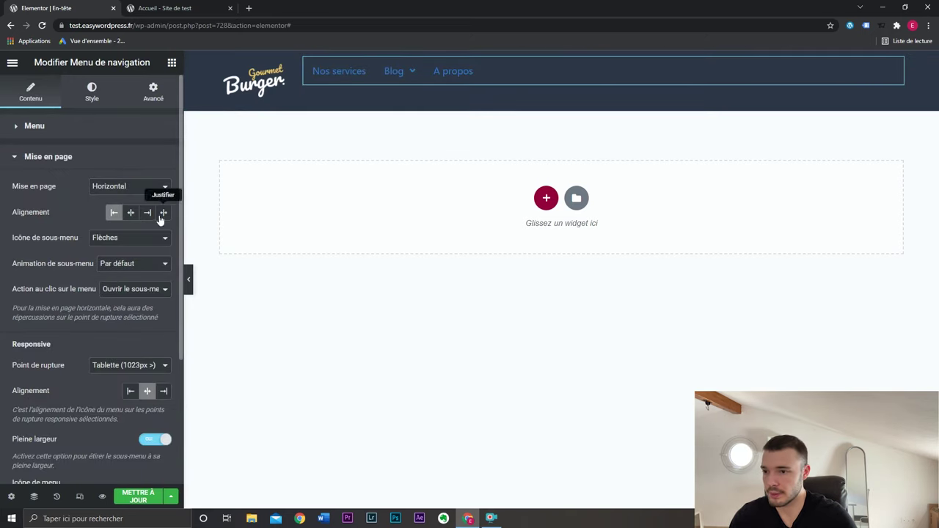
{"action": "left_click", "coordinate": [130, 212]}
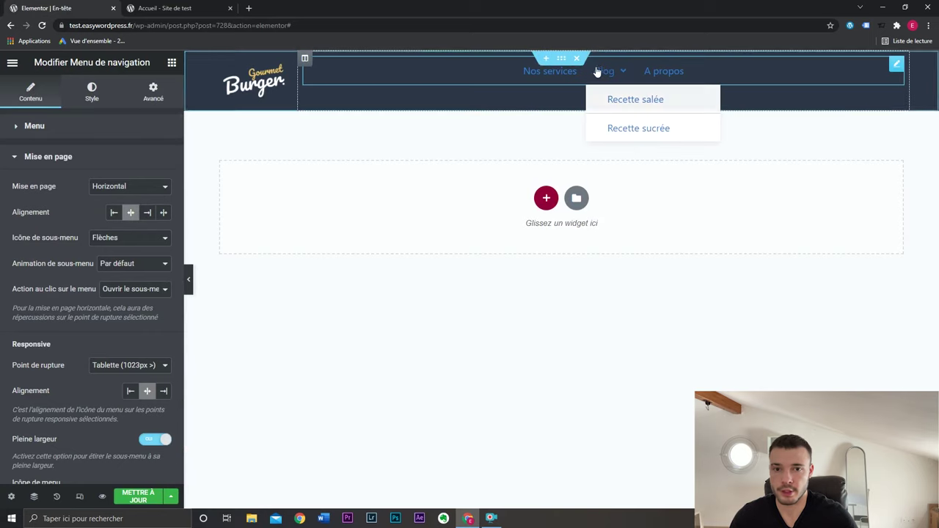
{"action": "left_click", "coordinate": [147, 212]}
{"action": "left_click", "coordinate": [130, 212]}
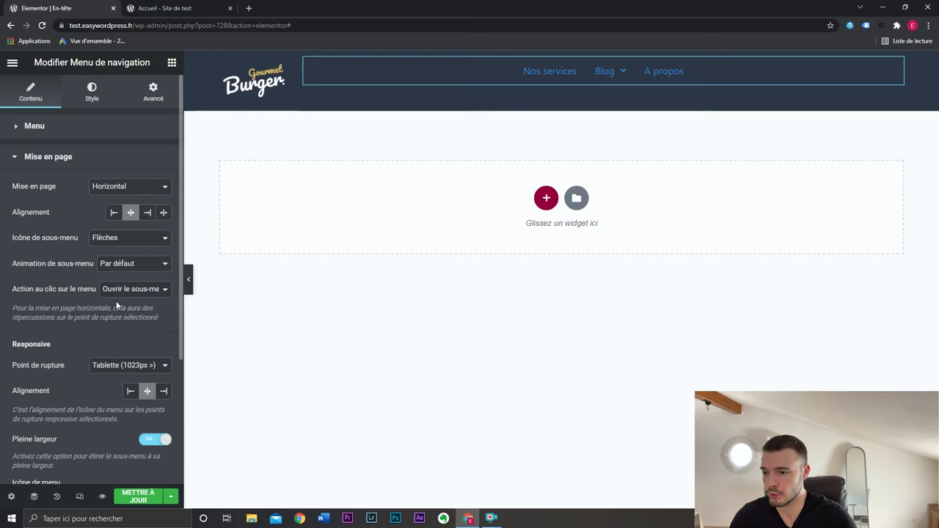
{"action": "scroll", "coordinate": [154, 314], "scroll_direction": "down", "scroll_amount": 3}
{"action": "scroll", "coordinate": [154, 313], "scroll_direction": "up", "scroll_amount": 3}
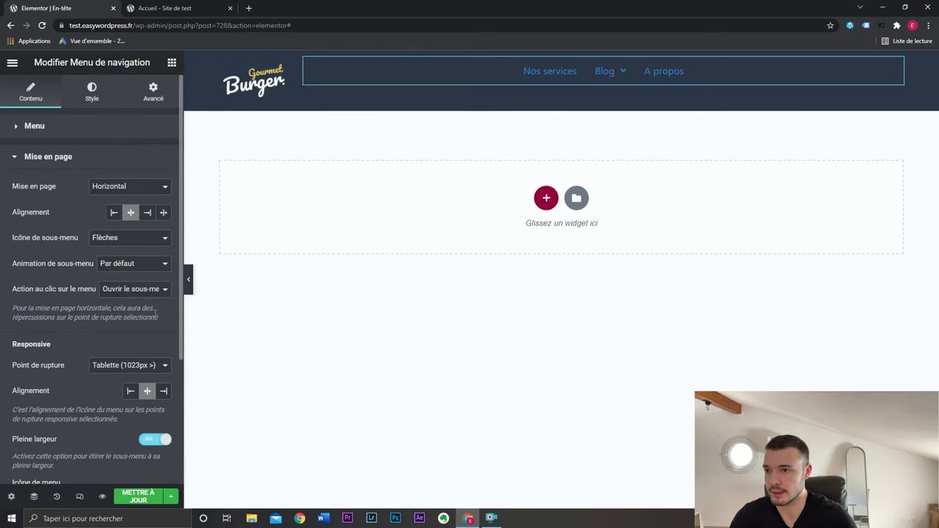
Step: Set the main menu's normal text colour to white and update the header template
{"action": "left_click", "coordinate": [92, 92]}
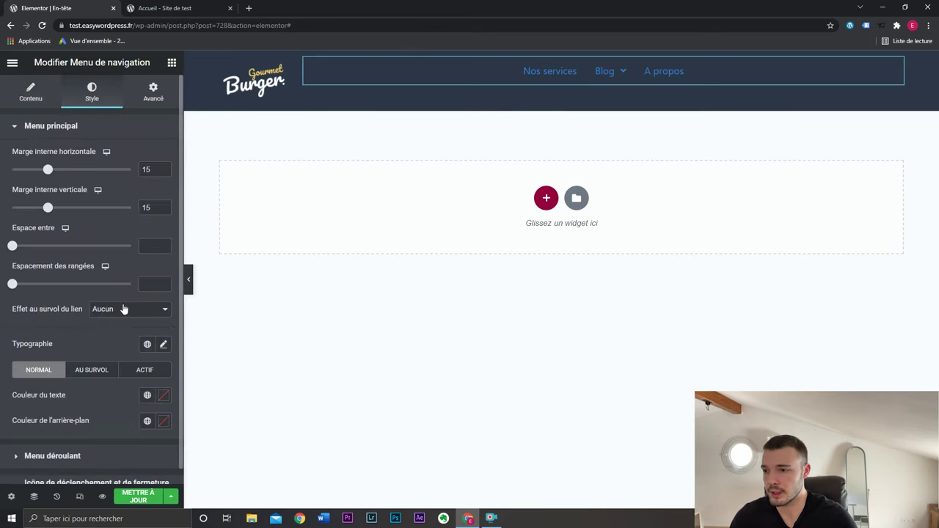
{"action": "left_click", "coordinate": [162, 395]}
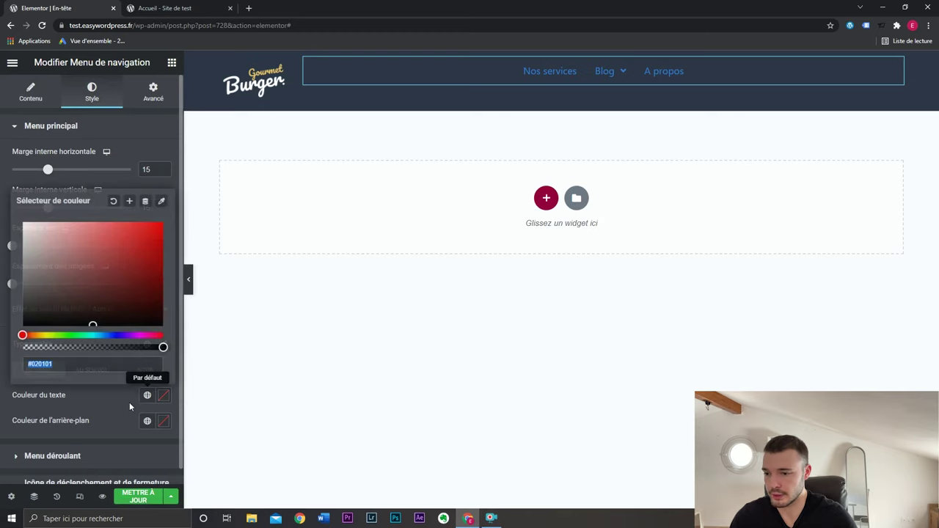
{"action": "left_click", "coordinate": [51, 126]}
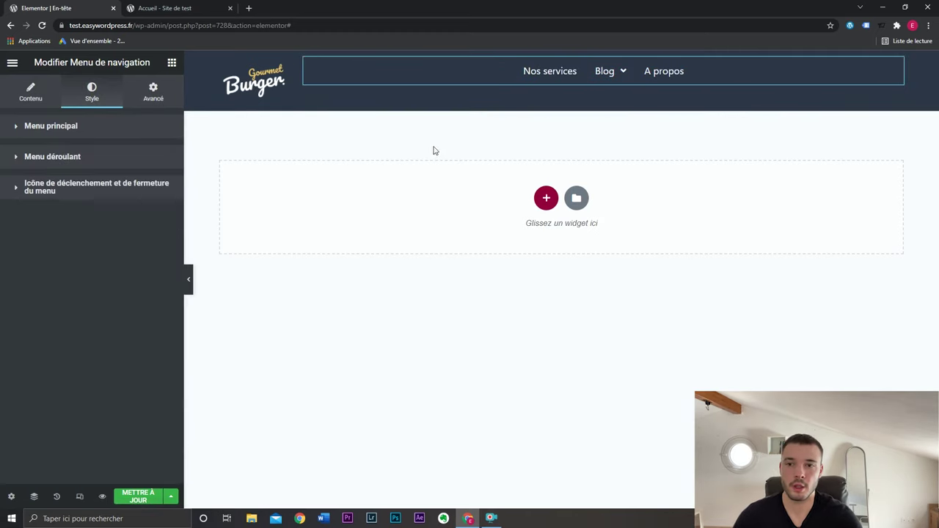
{"action": "left_click", "coordinate": [203, 461]}
{"action": "left_click", "coordinate": [138, 497]}
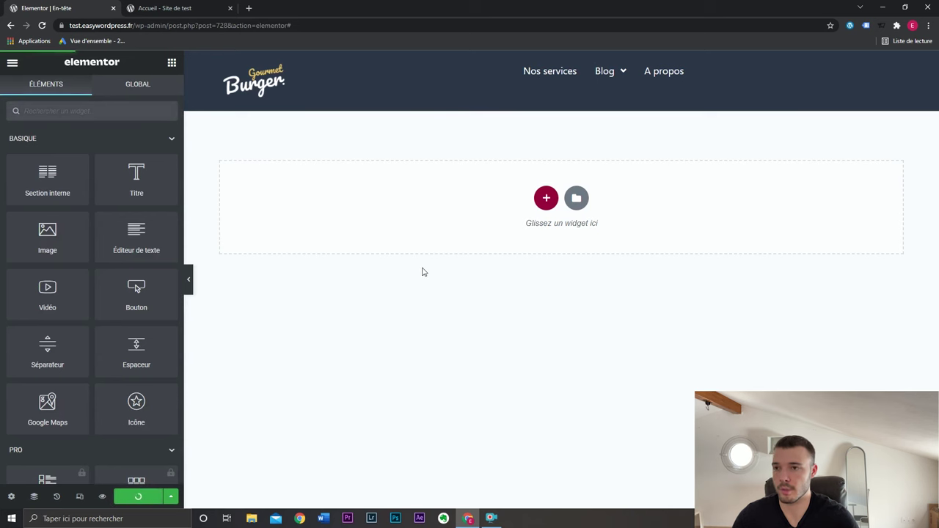
Step: Switch to the live home page, clear the site cache and check the page from header to footer
{"action": "left_click", "coordinate": [204, 7]}
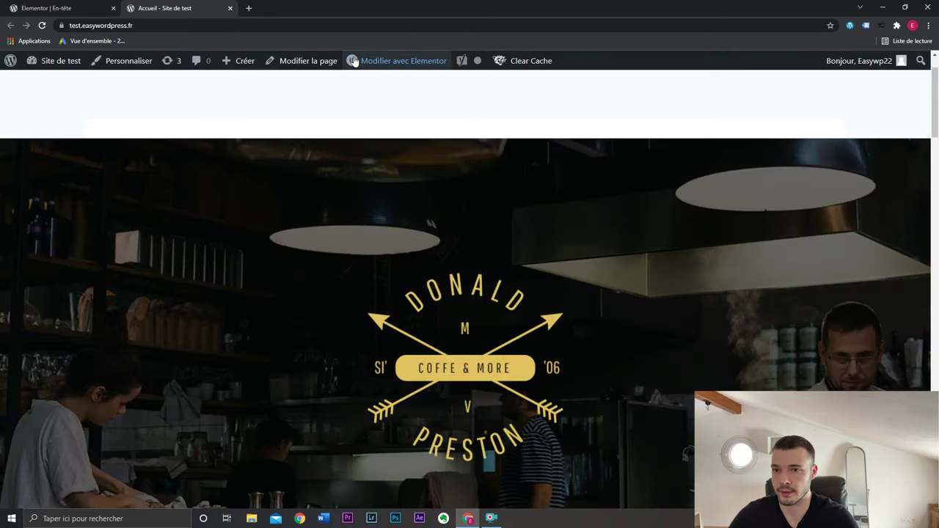
{"action": "mouse_move", "coordinate": [531, 61]}
{"action": "left_click", "coordinate": [543, 94]}
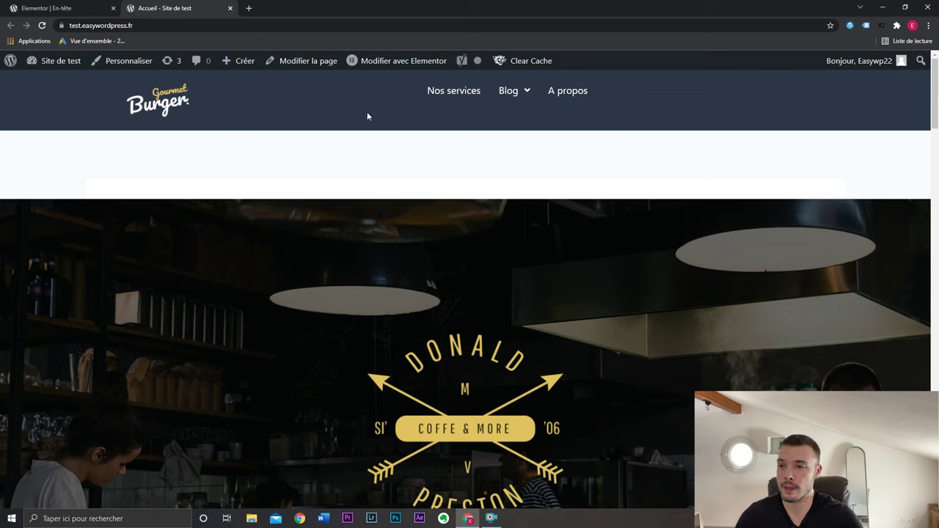
{"action": "scroll", "coordinate": [803, 147], "scroll_direction": "down", "scroll_amount": 15}
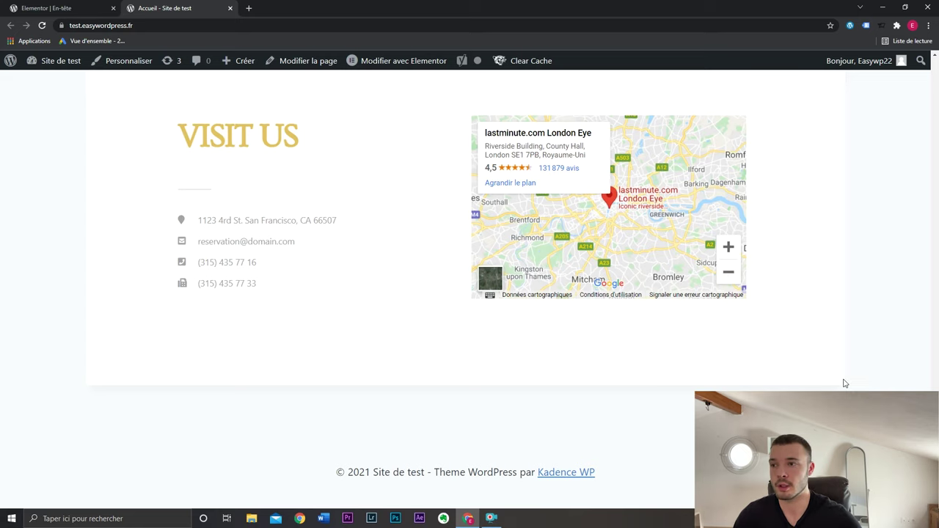
Step: Leave the header's Elementor editor for the WordPress editor and open the Elementor Header & Footer Builder template list
{"action": "left_click", "coordinate": [56, 7]}
{"action": "left_click", "coordinate": [12, 63]}
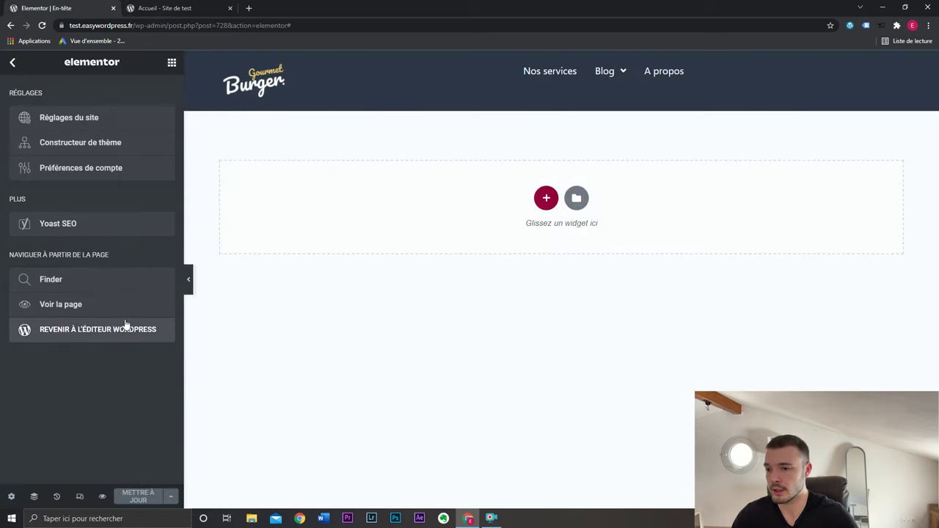
{"action": "left_click", "coordinate": [124, 327]}
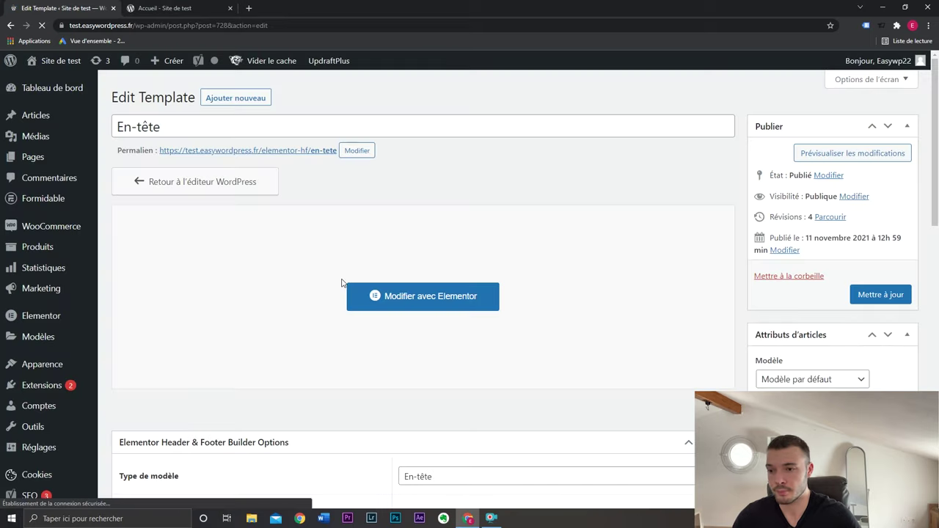
{"action": "scroll", "coordinate": [242, 293], "scroll_direction": "down", "scroll_amount": 3}
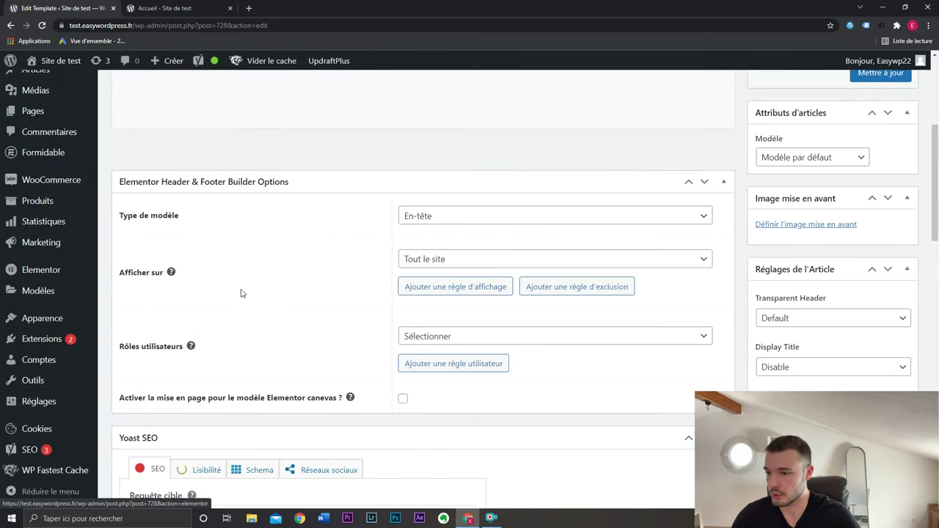
{"action": "mouse_move", "coordinate": [42, 318]}
{"action": "left_click", "coordinate": [143, 442]}
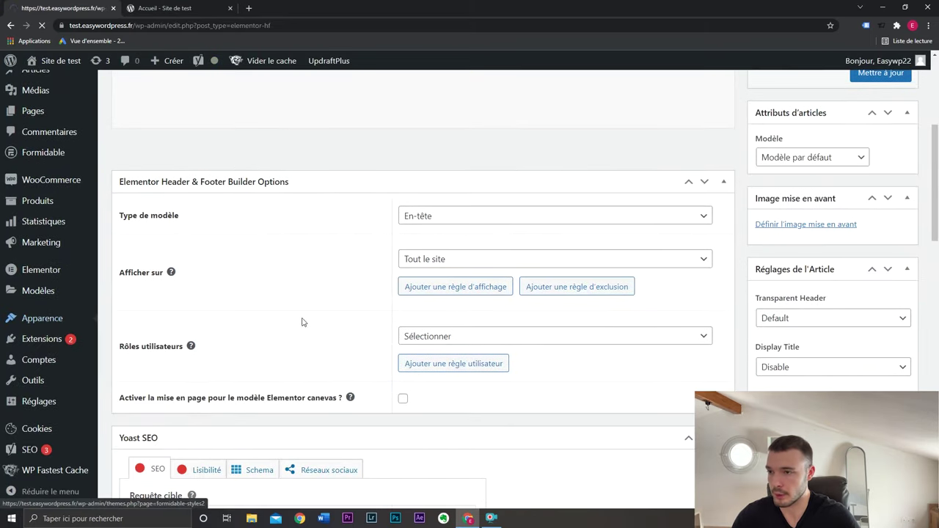
Step: Create and publish a template titled Footer with type Pied de page, displayed on Tout le site
{"action": "left_click", "coordinate": [389, 97]}
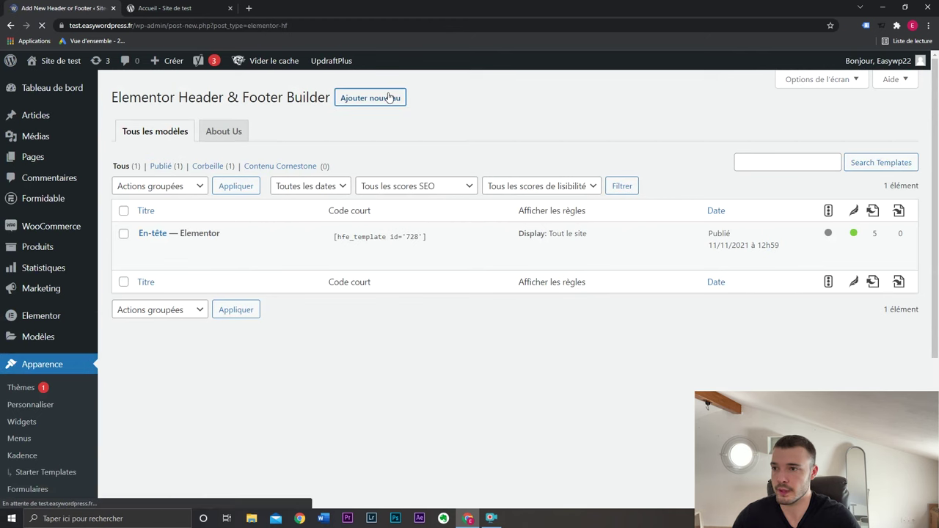
{"action": "type", "text": "Footer"}
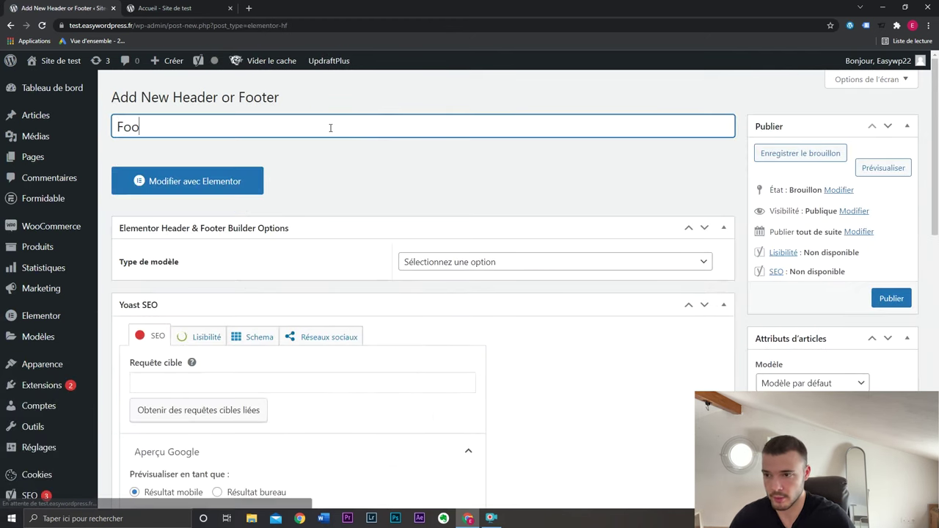
{"action": "left_click", "coordinate": [528, 261]}
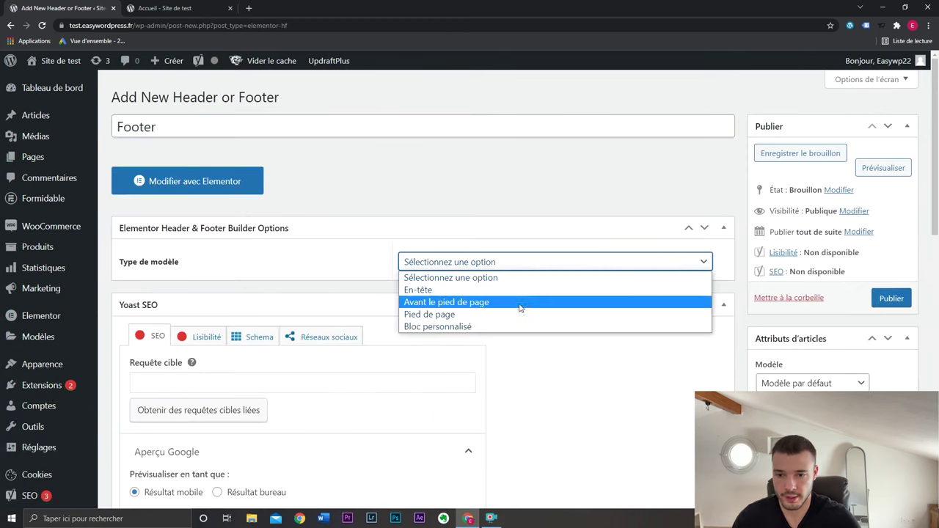
{"action": "left_click", "coordinate": [463, 312]}
{"action": "left_click", "coordinate": [463, 308]}
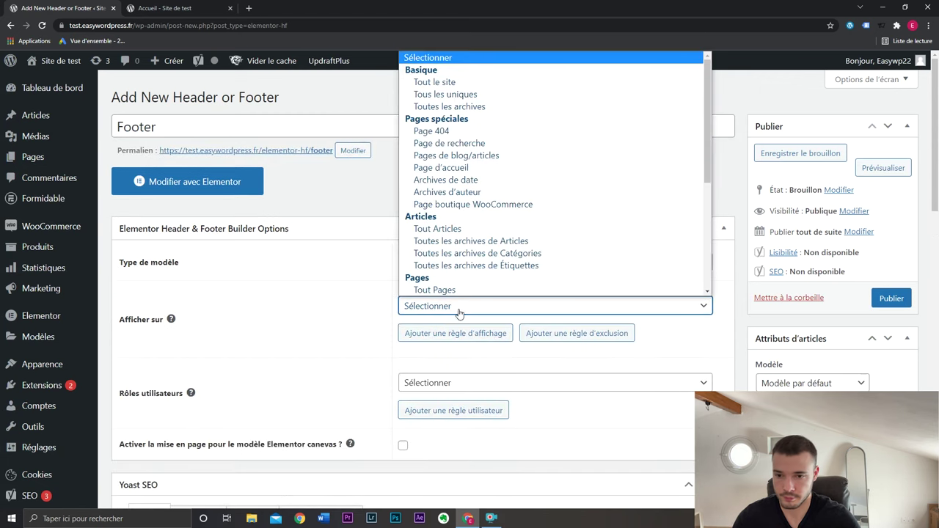
{"action": "left_click", "coordinate": [498, 82]}
{"action": "left_click", "coordinate": [891, 299]}
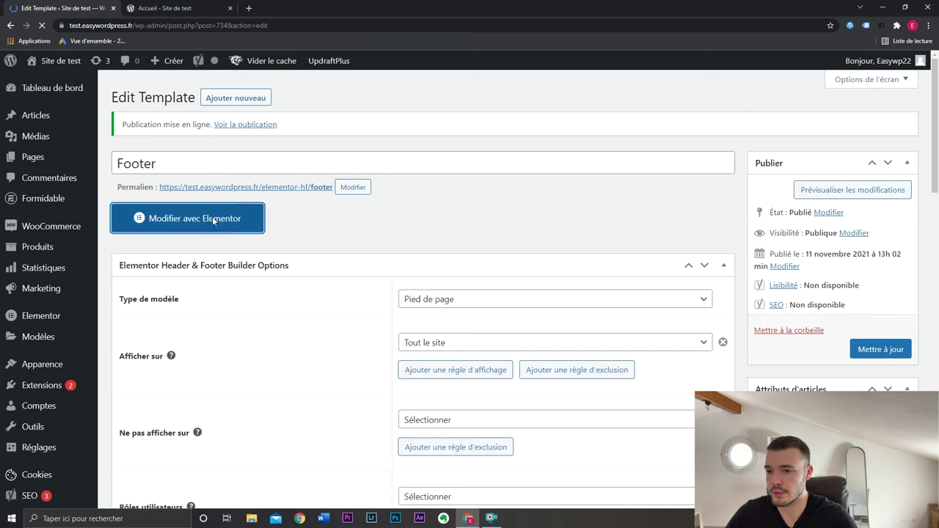
Step: Open the Footer template in Elementor and add a three-column section
{"action": "left_click", "coordinate": [213, 217]}
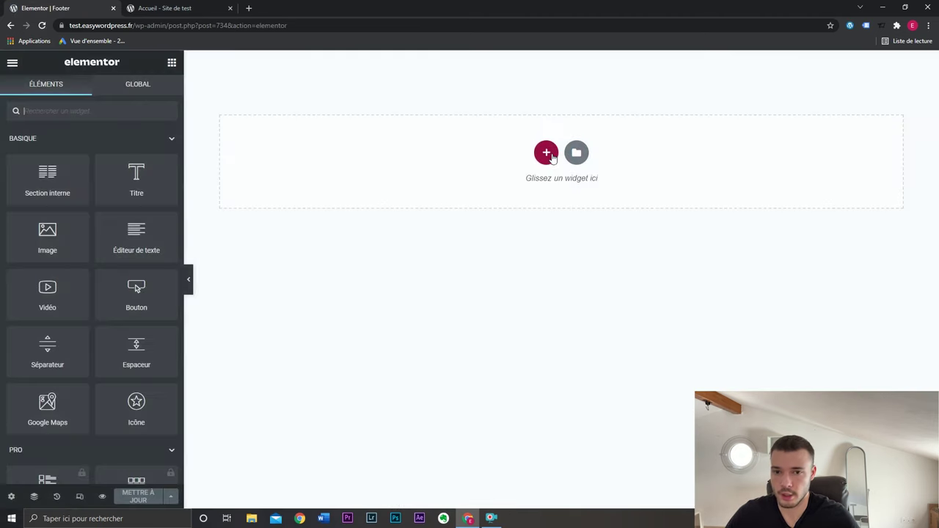
{"action": "left_click", "coordinate": [547, 151]}
{"action": "left_click", "coordinate": [545, 189]}
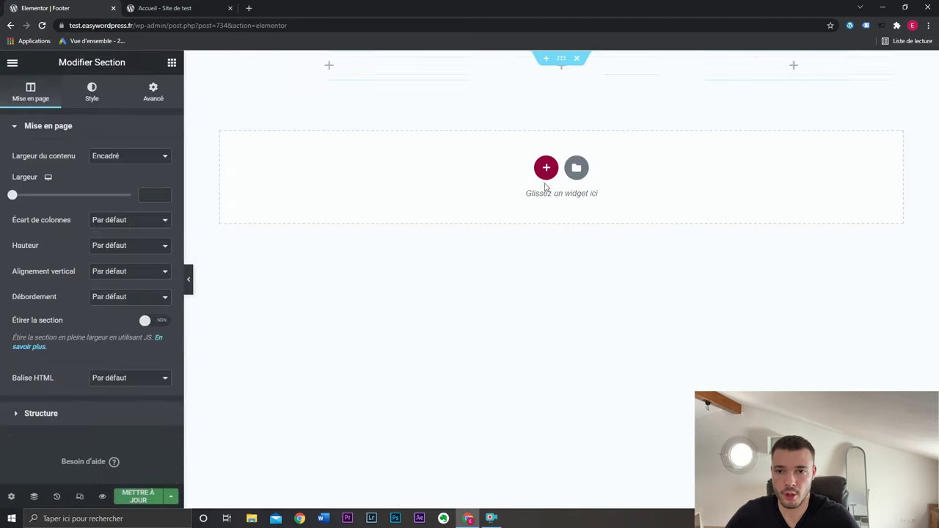
Step: Give the footer section a classic background in the global colour Strong Text (#2D3748)
{"action": "left_click", "coordinate": [110, 94]}
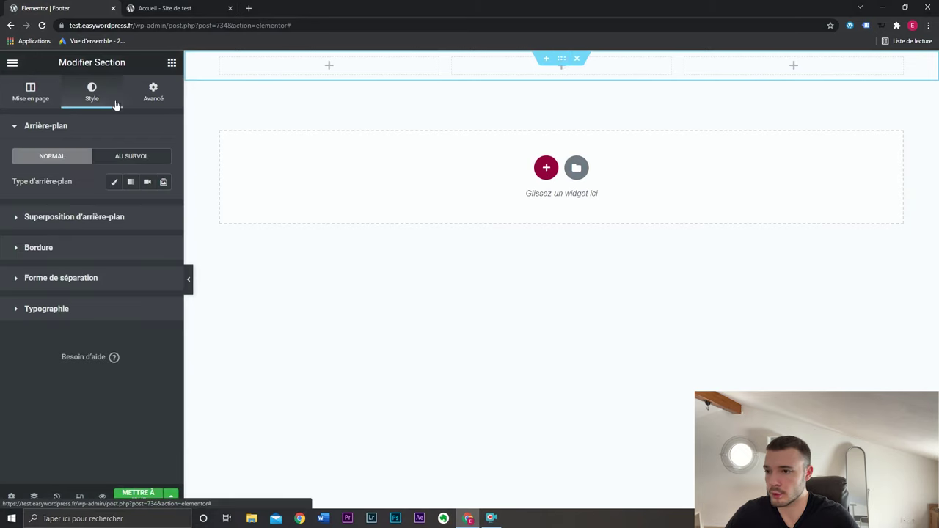
{"action": "left_click", "coordinate": [115, 183]}
{"action": "left_click", "coordinate": [146, 207]}
{"action": "scroll", "coordinate": [115, 283], "scroll_direction": "down", "scroll_amount": 3}
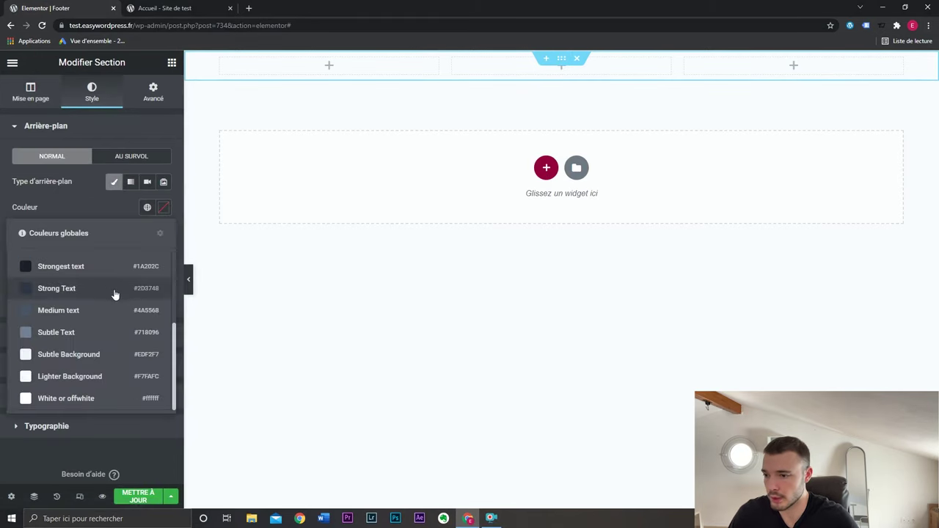
{"action": "left_click", "coordinate": [114, 291]}
Step: Add a Titre widget to the first footer column and set its text to Informations
{"action": "left_click", "coordinate": [171, 63]}
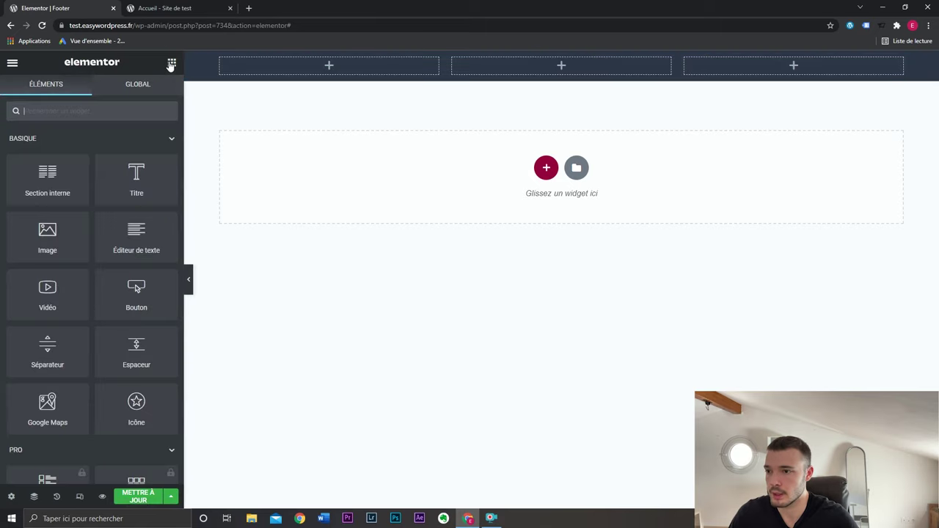
{"action": "left_click_drag", "start_coordinate": [136, 176], "coordinate": [329, 66]}
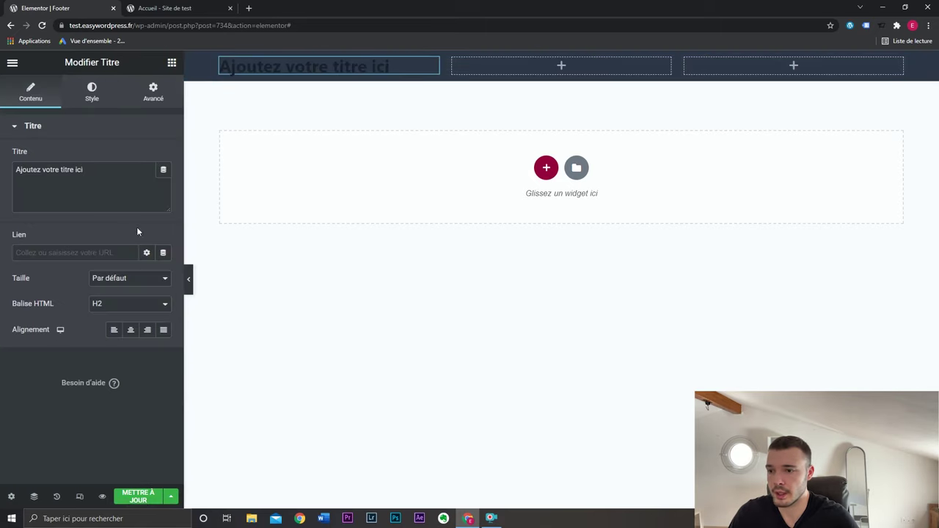
{"action": "key", "text": "ctrl+a"}
{"action": "key", "text": "BackSpace"}
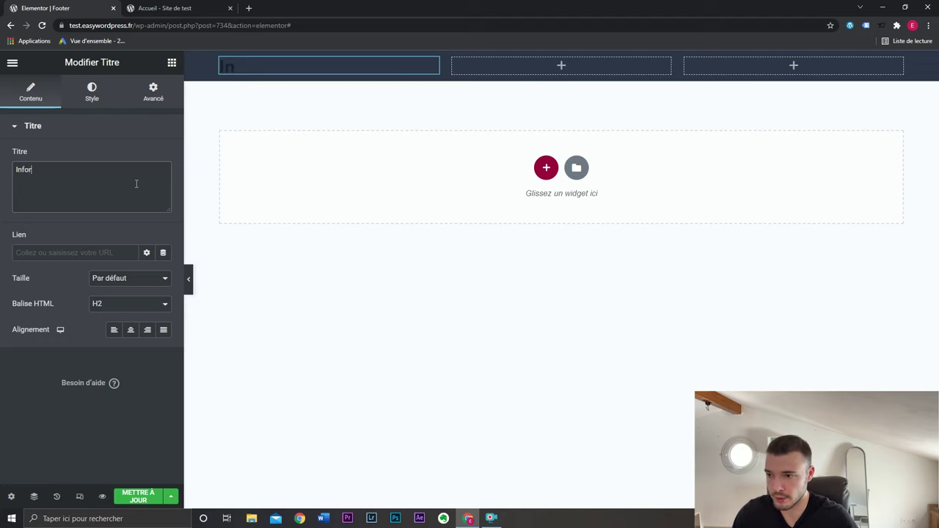
{"action": "type", "text": "Informations"}
Step: Format the Informations title with HTML tag p, centred alignment and white text colour #FFFFFF
{"action": "left_click", "coordinate": [147, 303]}
{"action": "left_click", "coordinate": [136, 389]}
{"action": "left_click", "coordinate": [130, 329]}
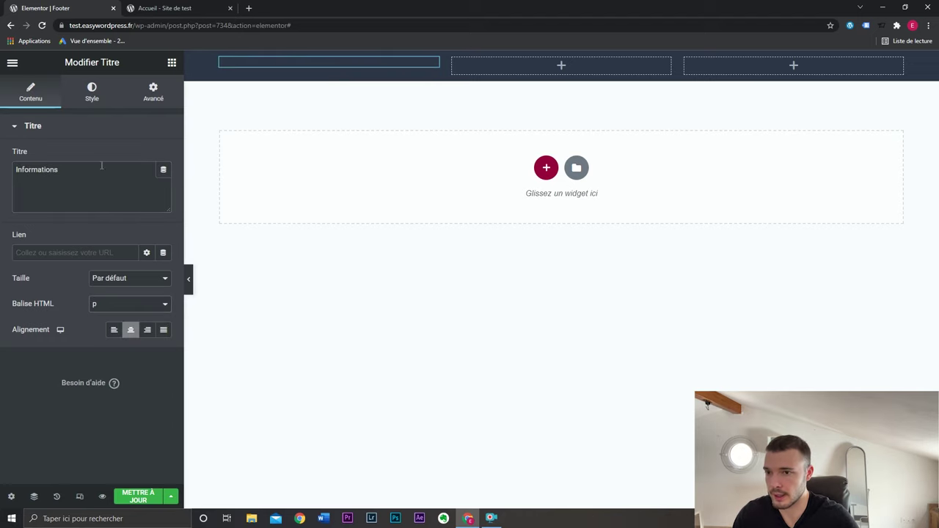
{"action": "left_click", "coordinate": [90, 91]}
{"action": "left_click", "coordinate": [163, 157]}
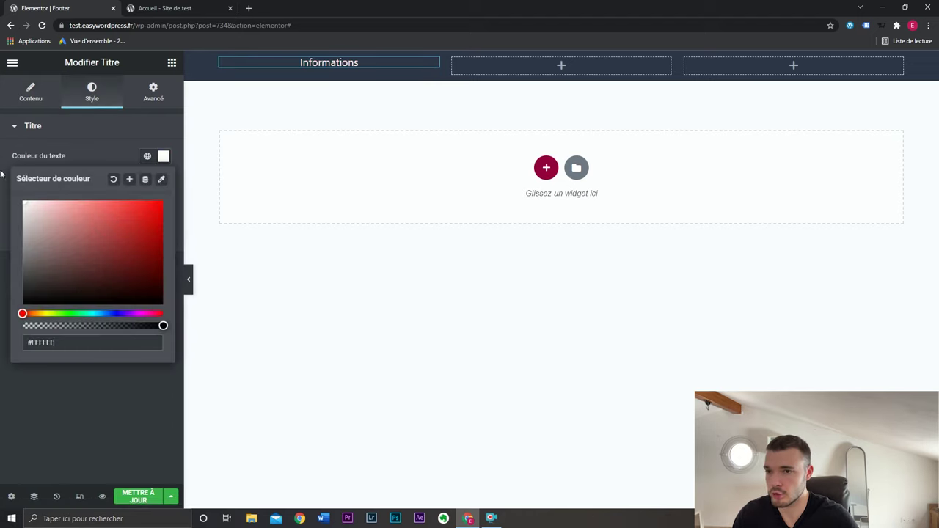
{"action": "left_click", "coordinate": [172, 161]}
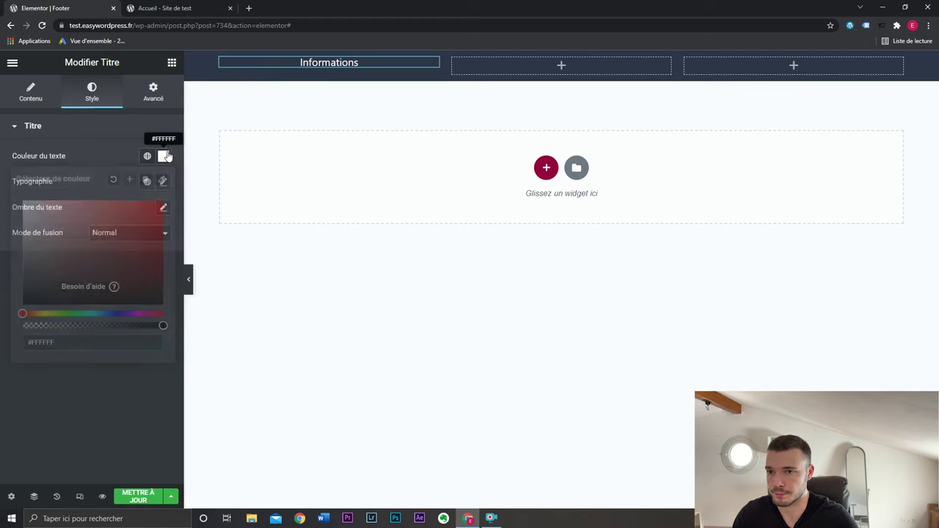
Step: Copy the Informations title and paste it into the second and third footer columns
{"action": "right_click", "coordinate": [383, 62]}
{"action": "left_click", "coordinate": [411, 115]}
{"action": "right_click", "coordinate": [499, 62]}
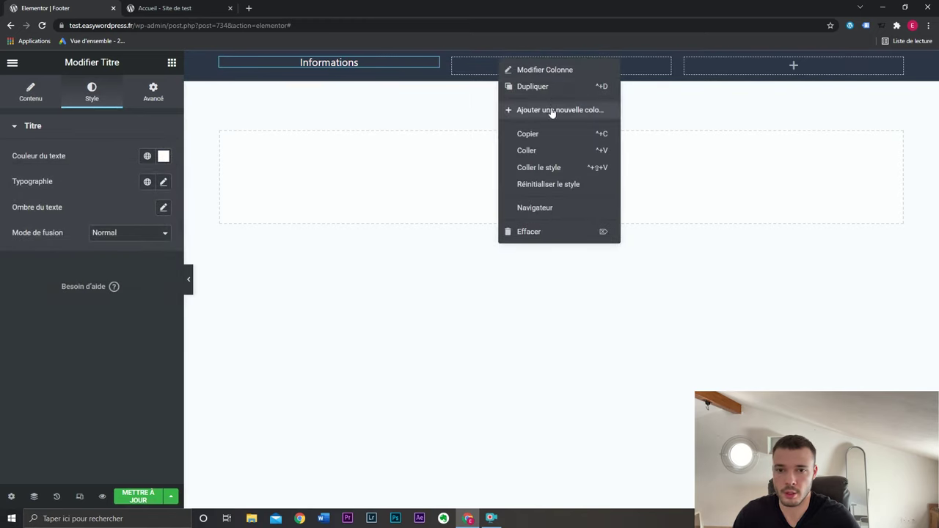
{"action": "left_click", "coordinate": [565, 153]}
{"action": "right_click", "coordinate": [737, 69]}
{"action": "left_click", "coordinate": [791, 157]}
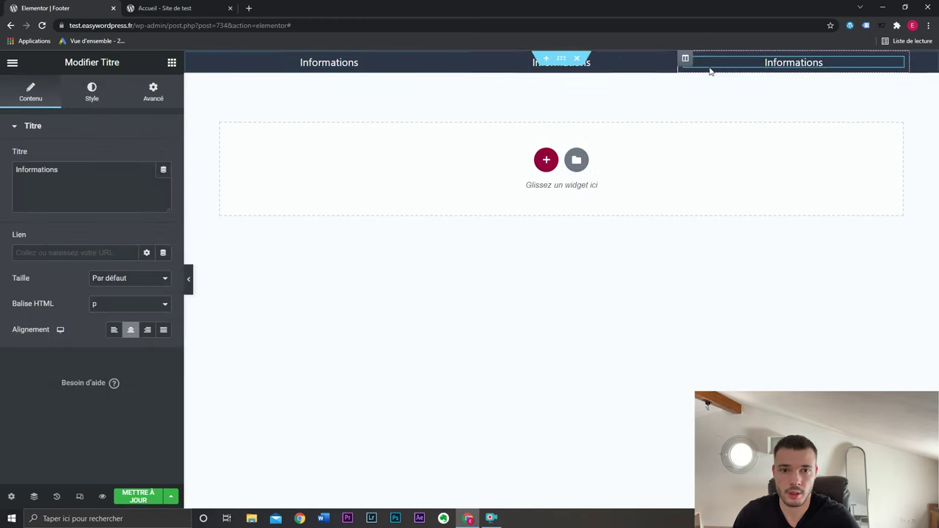
Step: Change the middle footer column's title text to Newsletter
{"action": "left_click", "coordinate": [665, 65]}
{"action": "triple_click", "coordinate": [127, 175]}
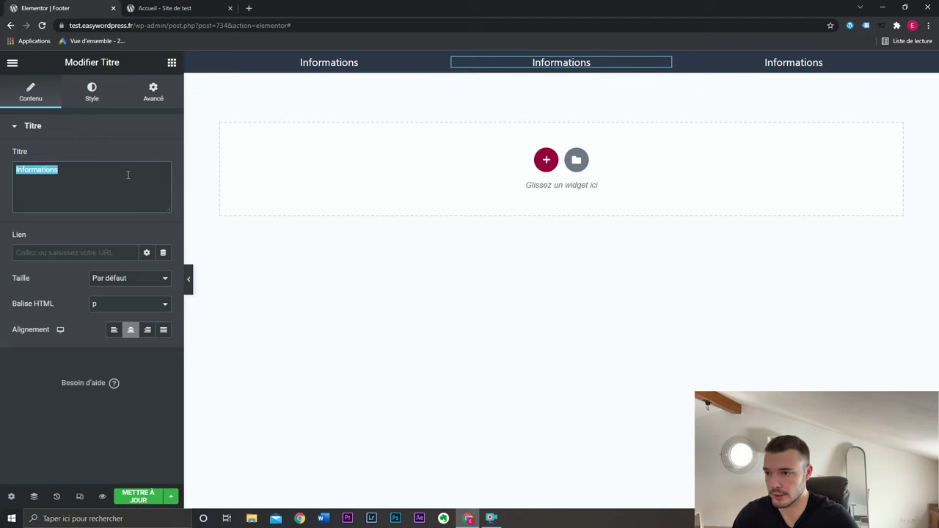
{"action": "type", "text": "Newsletter"}
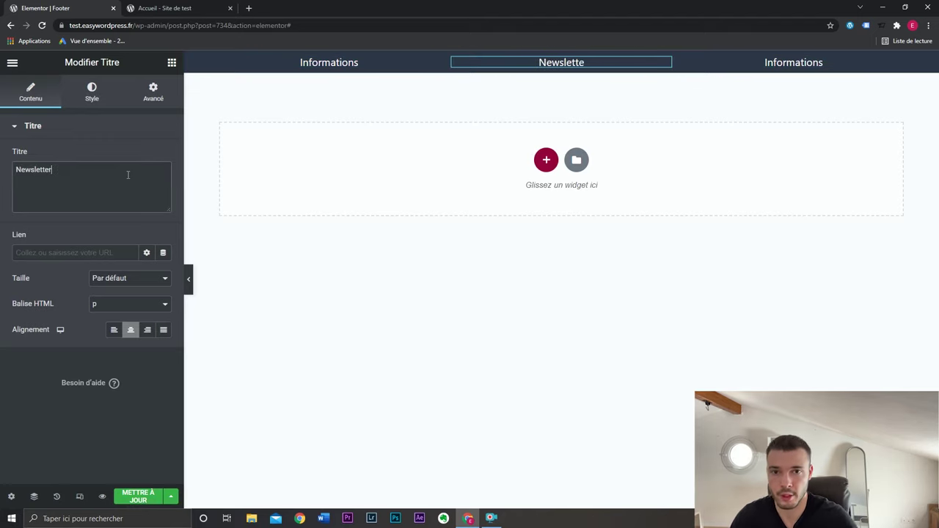
{"action": "left_click", "coordinate": [430, 63]}
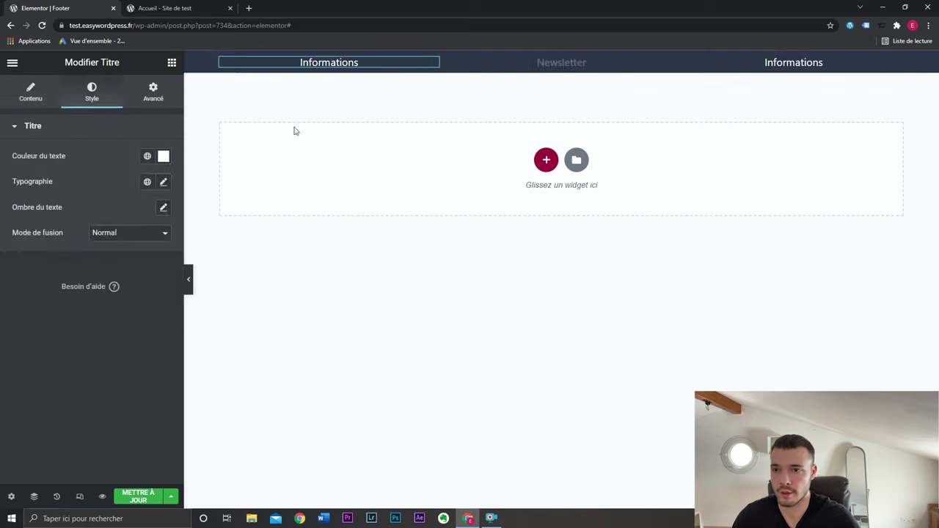
Step: Change the first footer column's title text to Contact
{"action": "left_click", "coordinate": [44, 96]}
{"action": "triple_click", "coordinate": [124, 167]}
{"action": "type", "text": "Contact"}
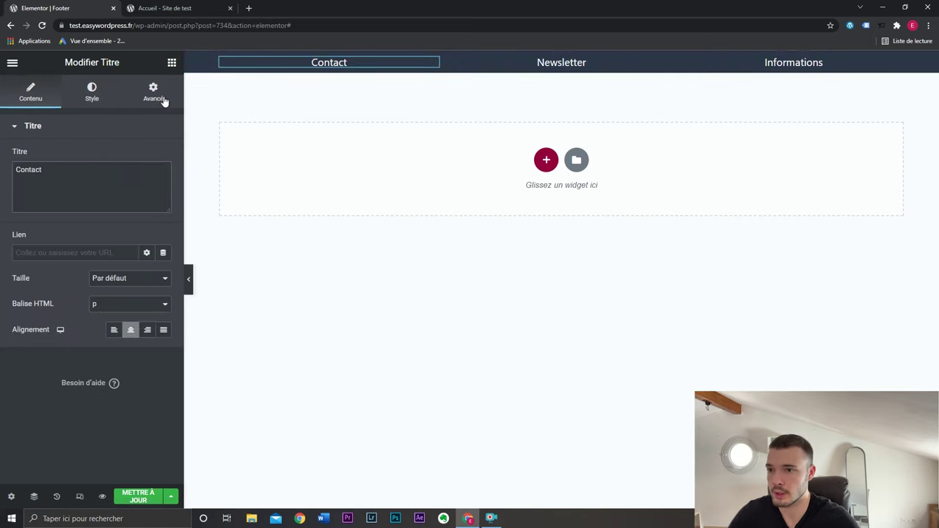
Step: Add a Liste d'icône widget below the Contact title in the first footer column
{"action": "left_click", "coordinate": [172, 64]}
{"action": "type", "text": "liste"}
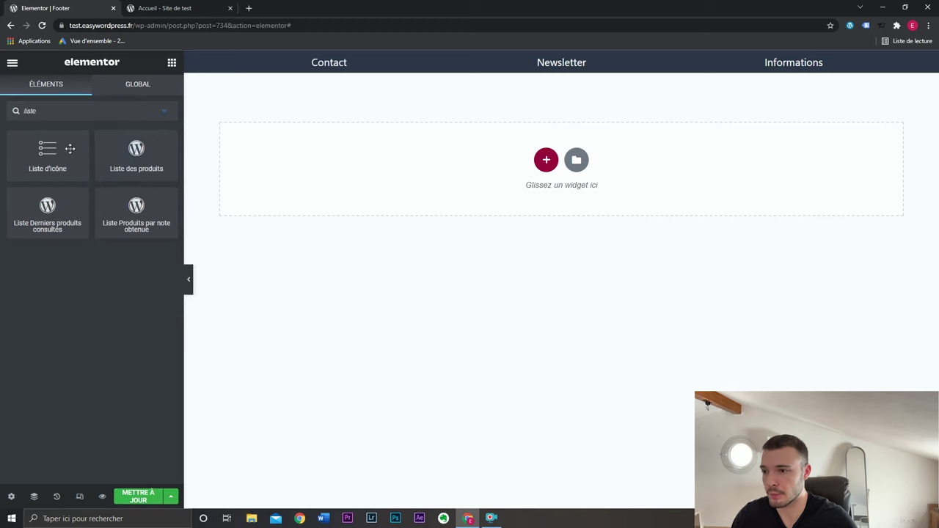
{"action": "left_click_drag", "start_coordinate": [69, 149], "coordinate": [340, 62]}
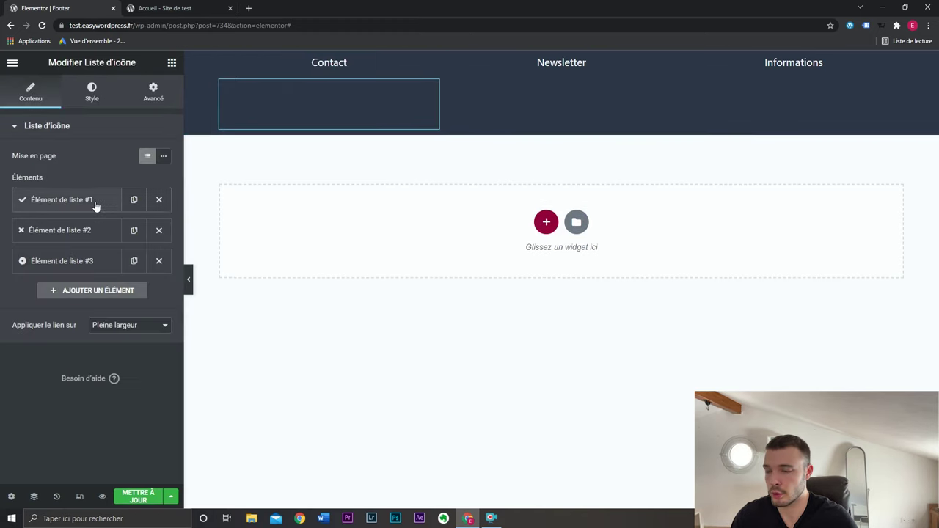
Step: Set the icon list's text colour to white and its icon colour to white #FFFFFF
{"action": "left_click", "coordinate": [91, 94]}
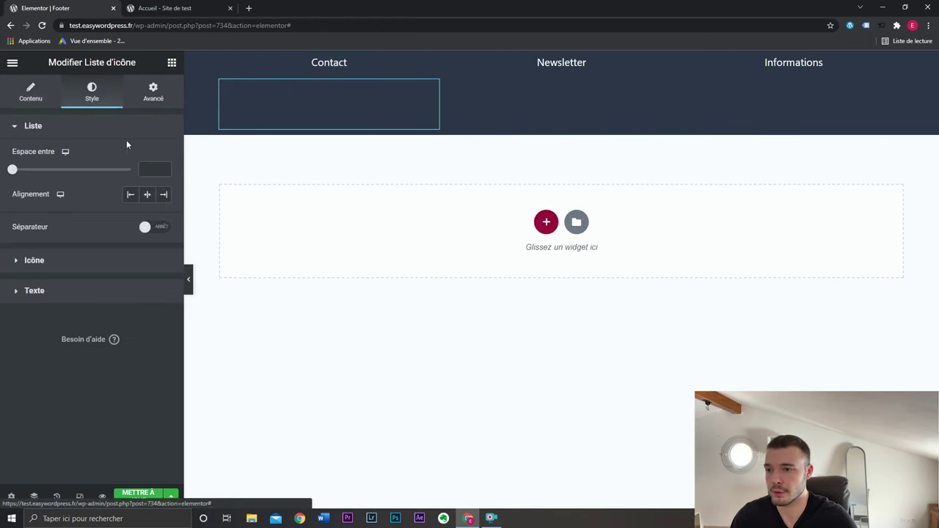
{"action": "left_click", "coordinate": [93, 293]}
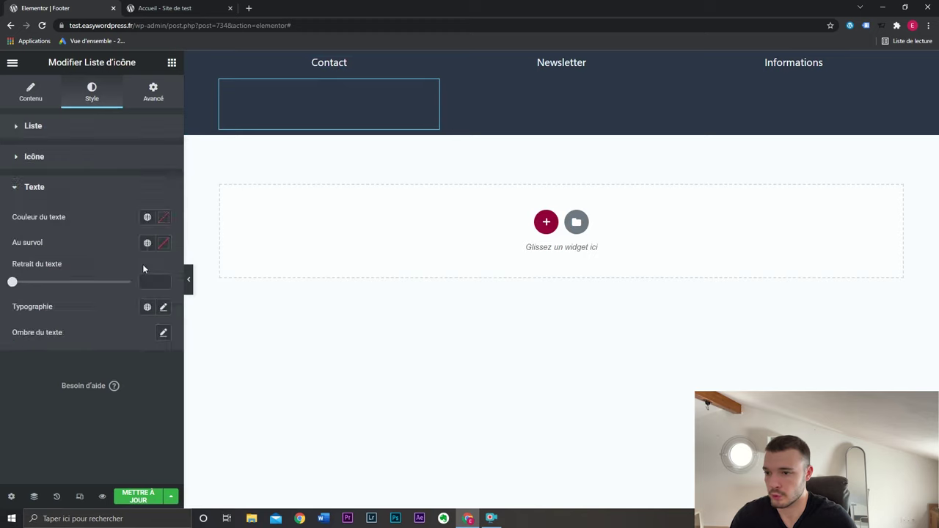
{"action": "left_click", "coordinate": [164, 219]}
{"action": "left_click", "coordinate": [165, 219]}
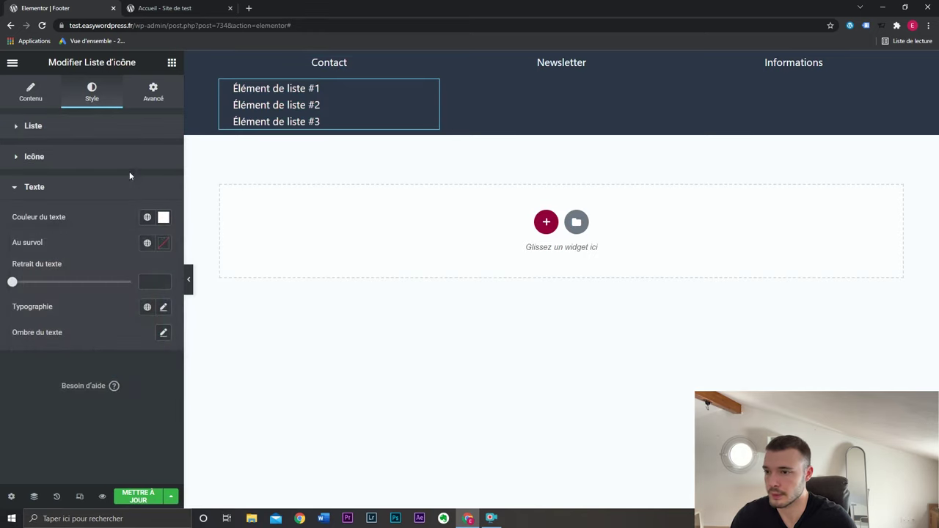
{"action": "left_click", "coordinate": [129, 167]}
{"action": "left_click", "coordinate": [164, 187]}
{"action": "left_click_drag", "start_coordinate": [114, 242], "coordinate": [23, 232]}
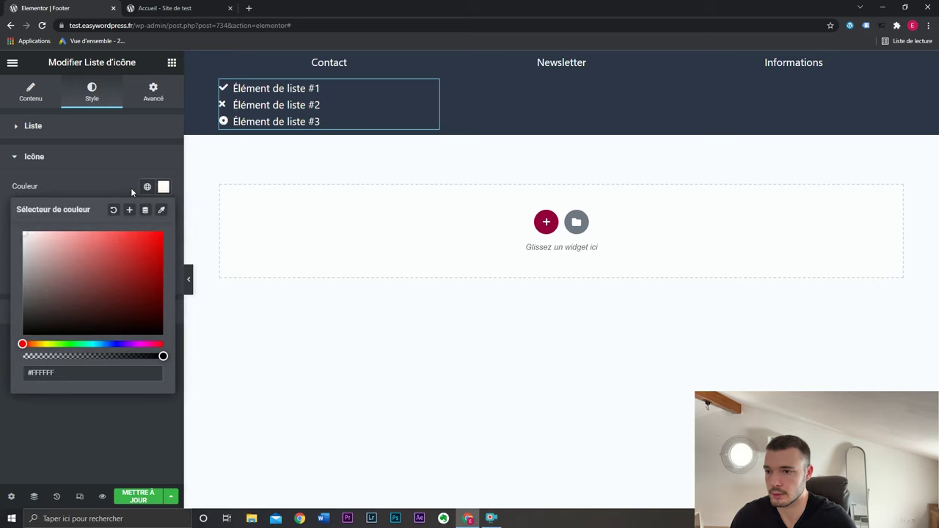
{"action": "left_click", "coordinate": [166, 190]}
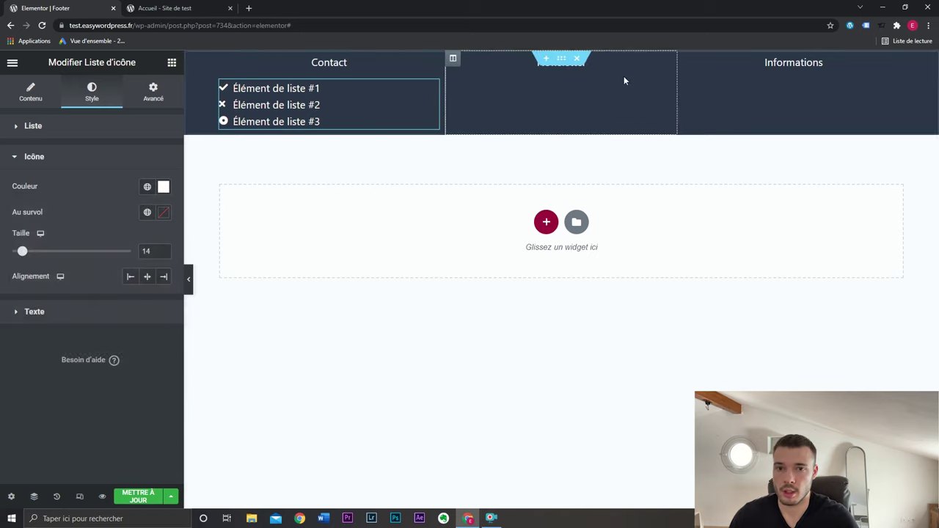
Step: Search the available widgets for "news" and clear the search
{"action": "left_click", "coordinate": [171, 63]}
{"action": "type", "text": "new"}
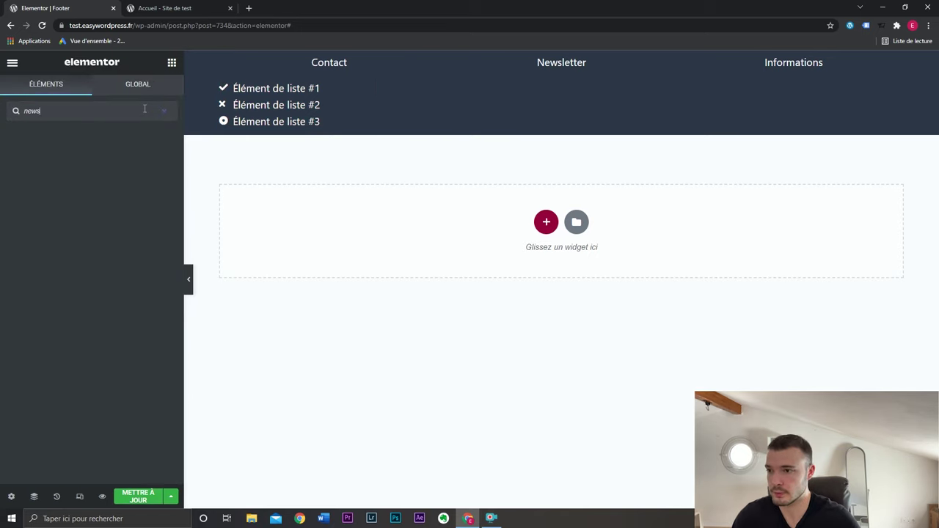
{"action": "type", "text": "s"}
{"action": "key", "text": "BackSpace"}
{"action": "key", "text": "BackSpace"}
{"action": "key", "text": "BackSpace"}
{"action": "key", "text": "BackSpace"}
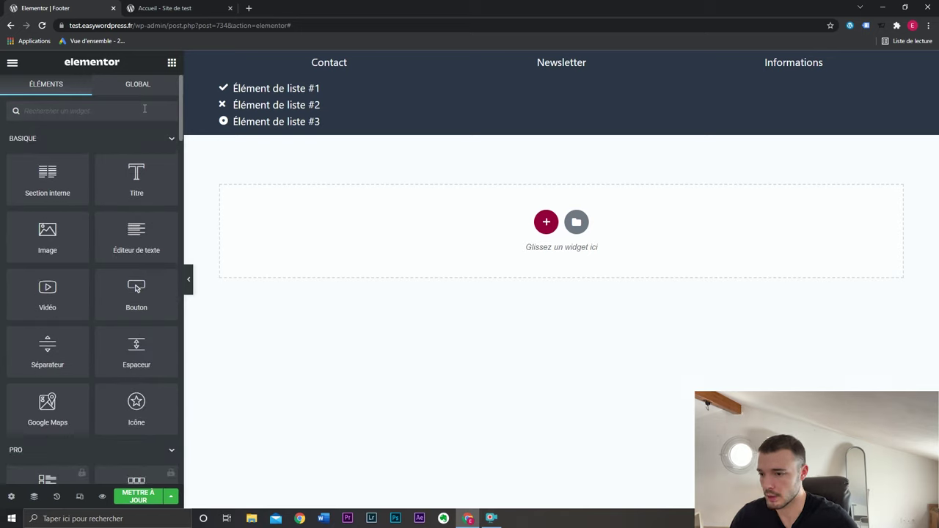
Step: Collapse the Pro widget category and look through the remaining widgets for one suited to the Newsletter column
{"action": "scroll", "coordinate": [106, 235], "scroll_direction": "down", "scroll_amount": 3}
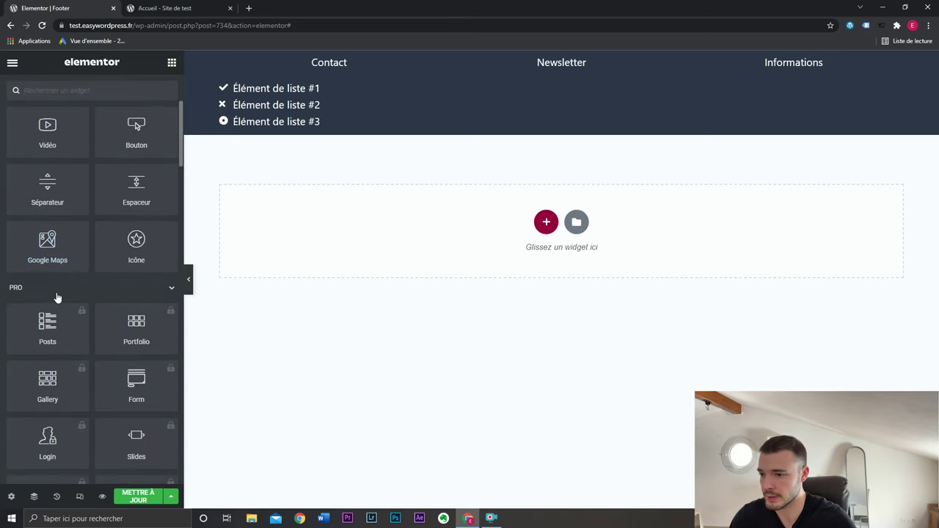
{"action": "left_click", "coordinate": [59, 288]}
{"action": "scroll", "coordinate": [86, 302], "scroll_direction": "down", "scroll_amount": 3}
{"action": "scroll", "coordinate": [95, 296], "scroll_direction": "down", "scroll_amount": 2}
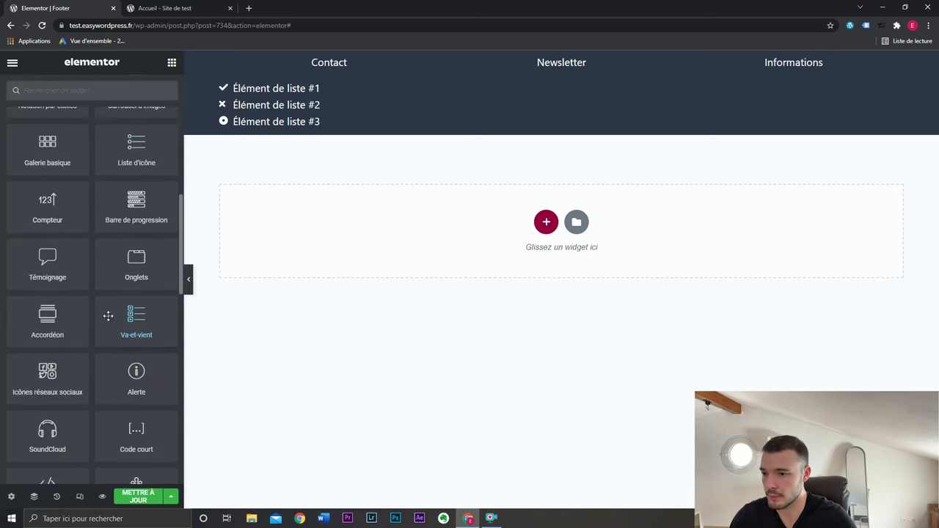
{"action": "scroll", "coordinate": [122, 315], "scroll_direction": "down", "scroll_amount": 4}
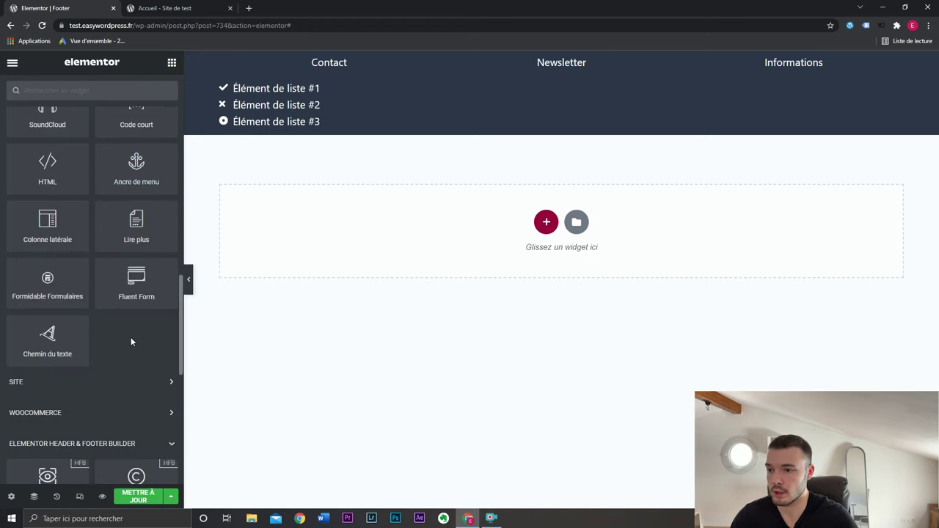